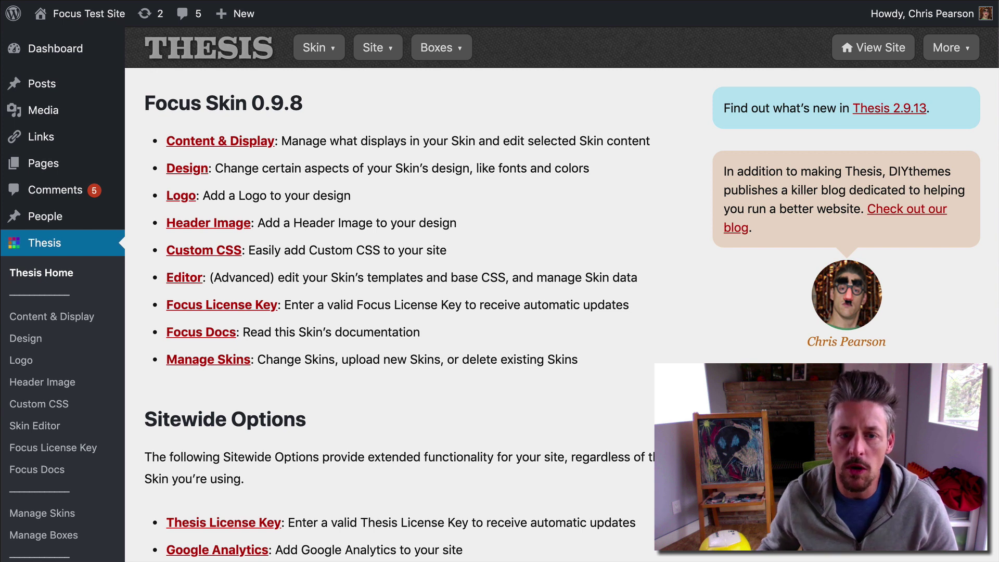
- Open Thesis Blog Page SEO settings and view the front page's source with its default tags
left_click(380, 54)
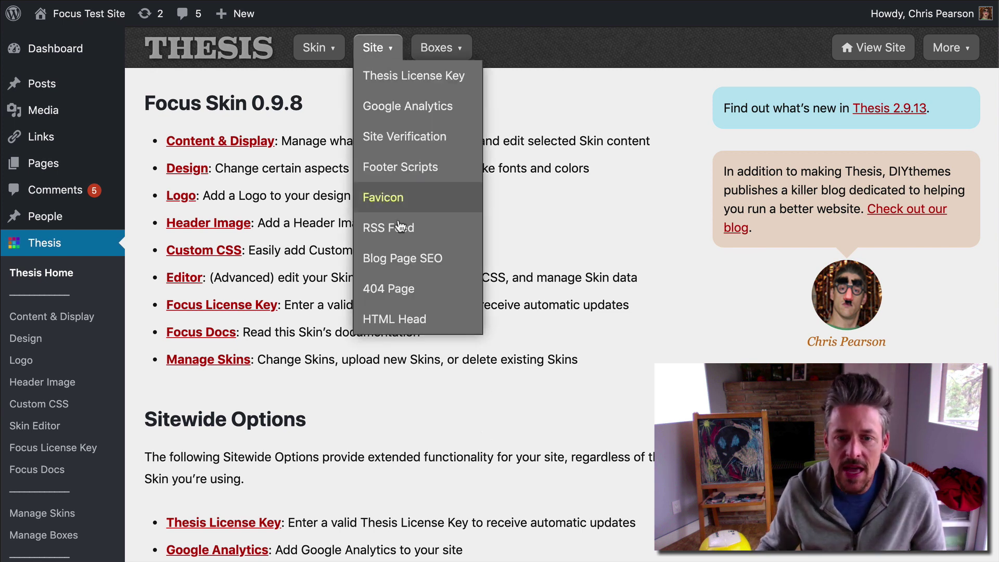
left_click(401, 260)
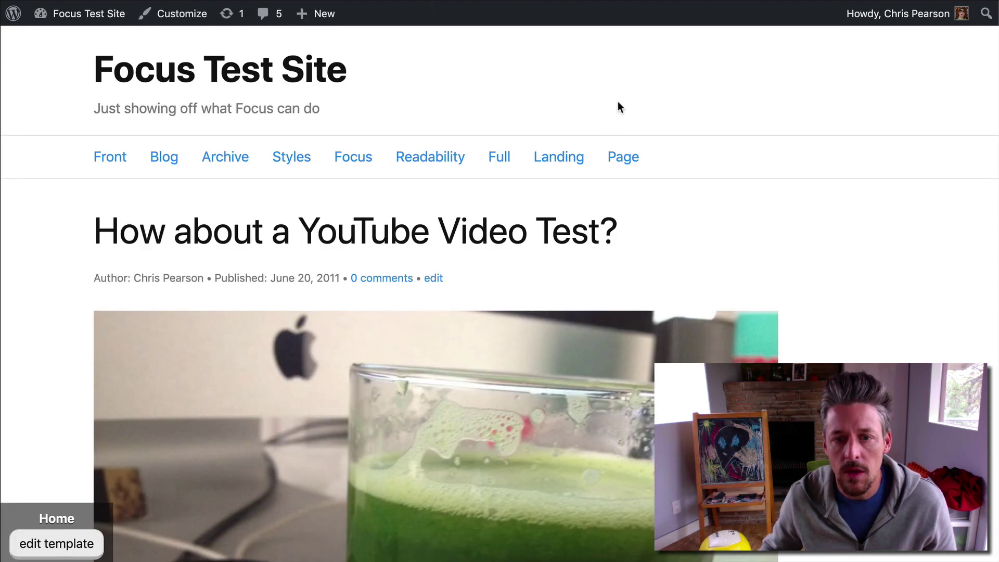
right_click(571, 57)
left_click(679, 191)
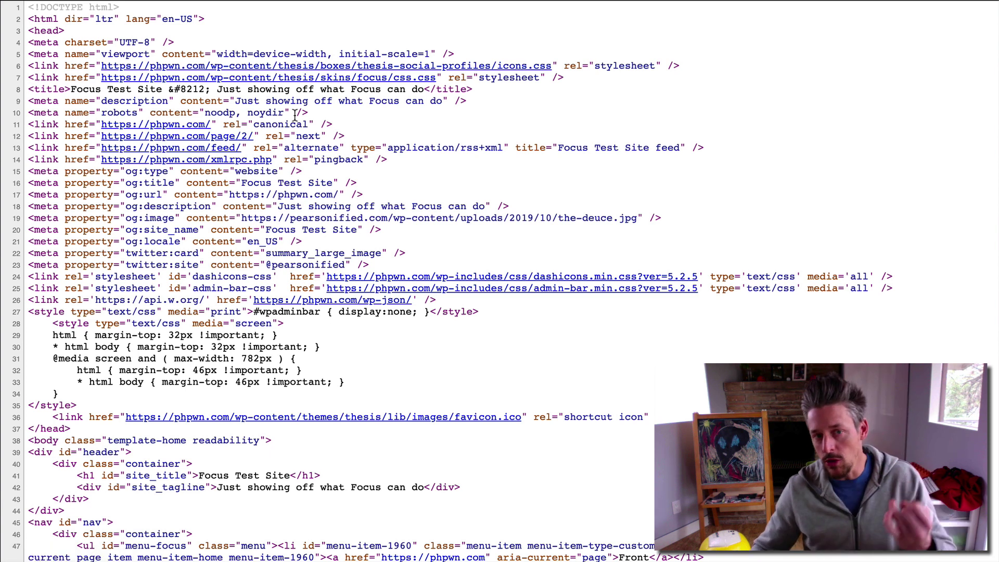
- Search Google for 'focus theme' in a new browser tab
key("super+t")
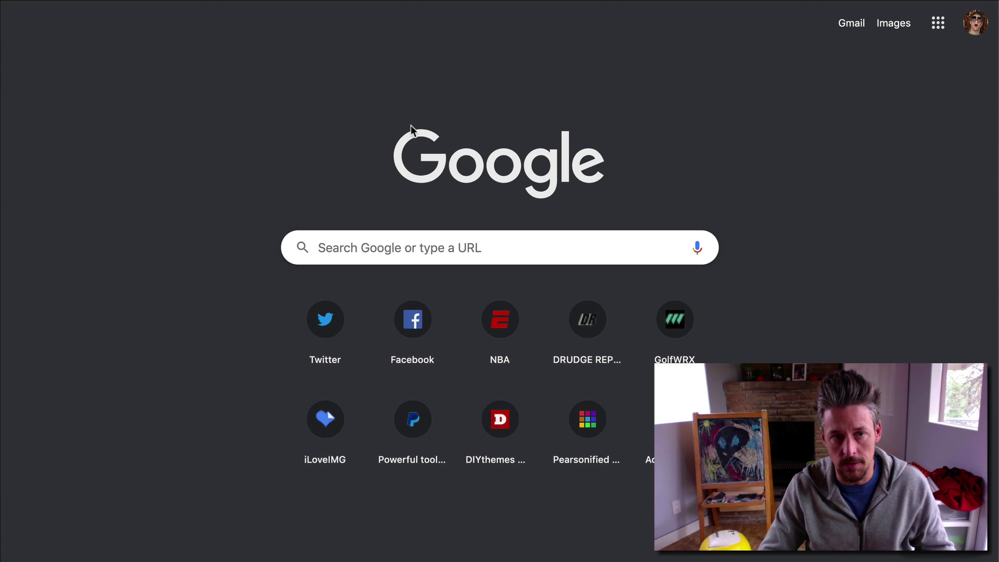
type("diyt")
key("Escape")
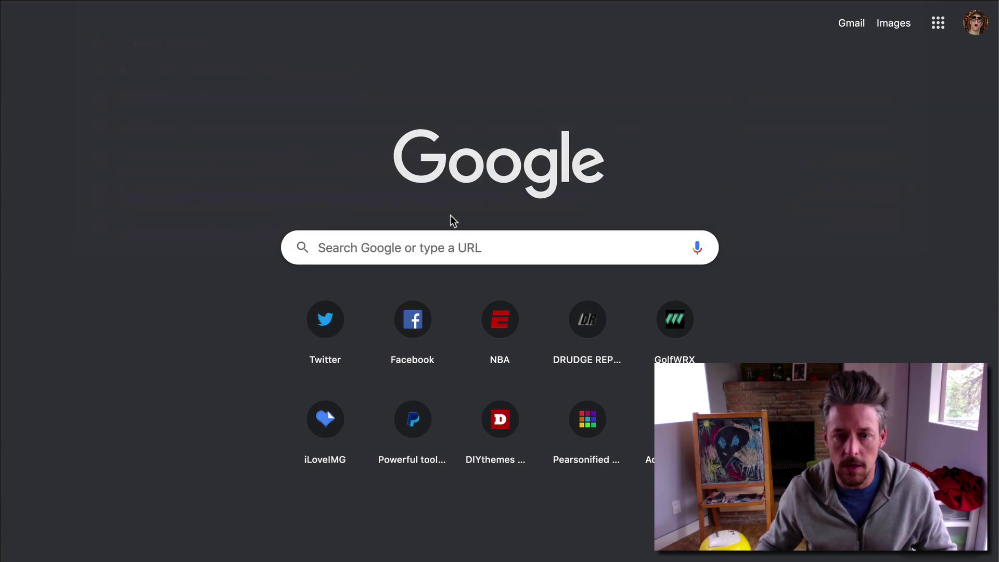
left_click(443, 245)
type("focus theme")
key("Return")
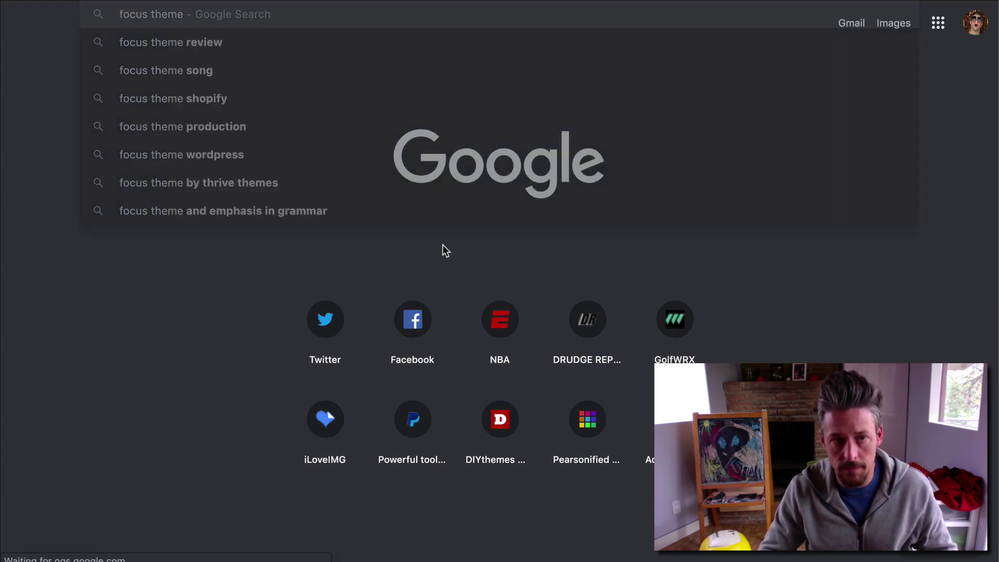
- Highlight the DIYthemes Focus result's title and description snippet
scroll(273, 229, "down", 9)
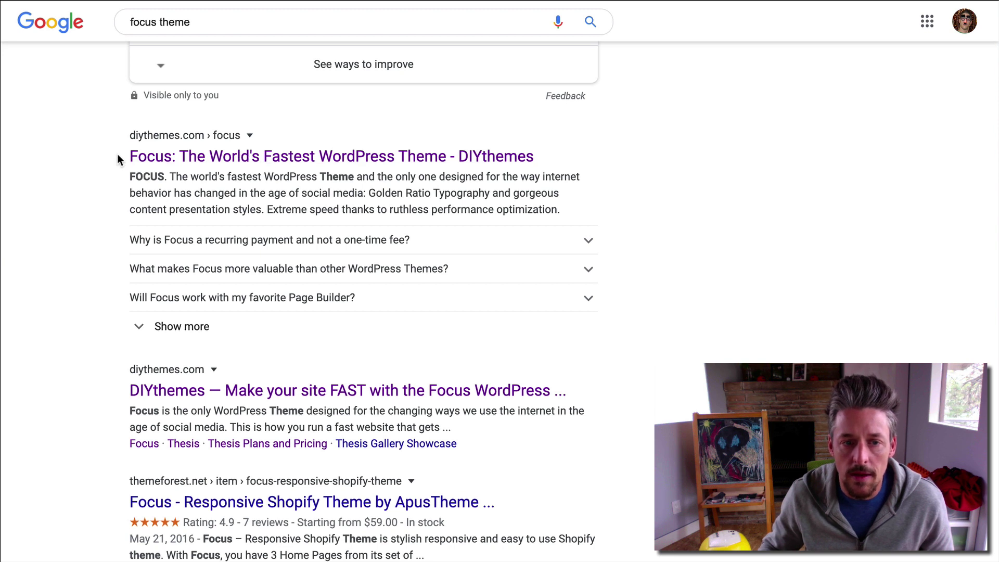
left_click_drag(117, 154, 583, 151)
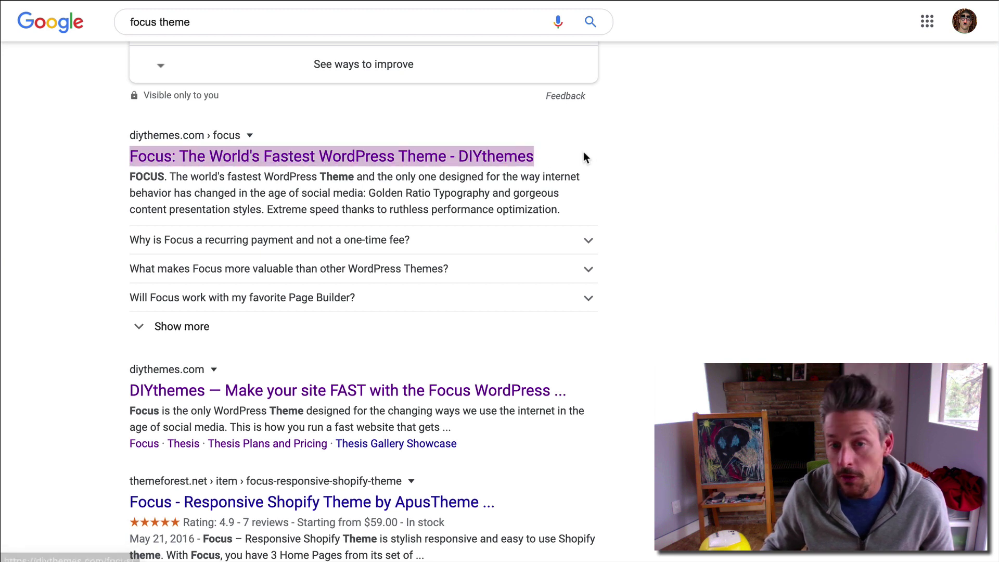
left_click(99, 160)
left_click_drag(126, 176, 560, 212)
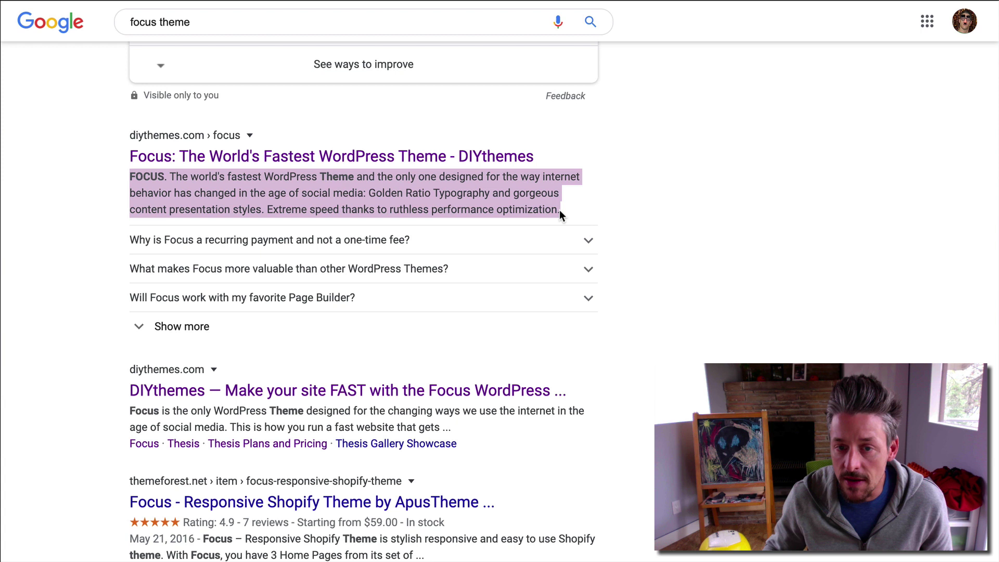
left_click(429, 207)
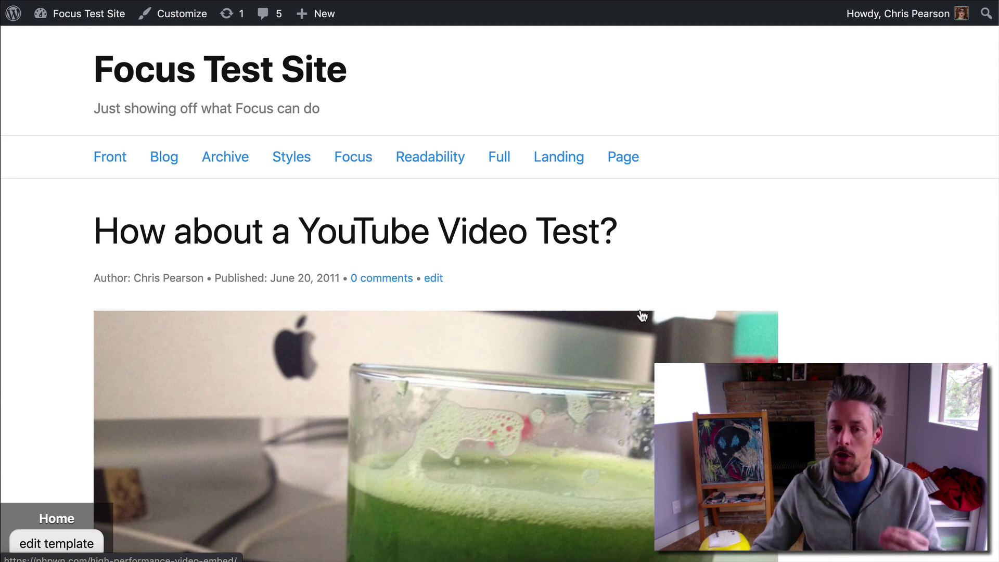
- Scroll through the blog posts and bring up link options for the Page nav link
scroll(641, 316, "down", 10)
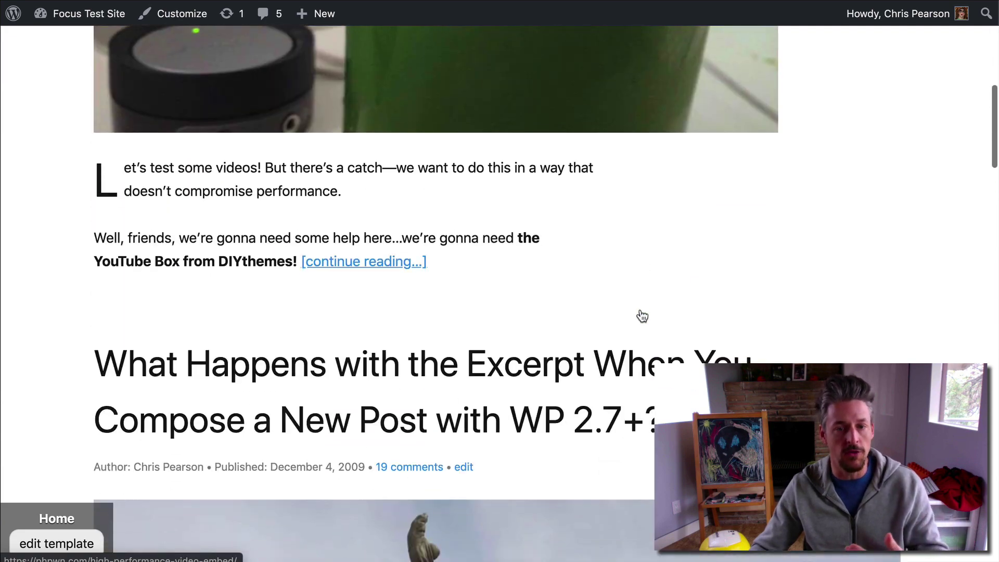
scroll(642, 316, "down", 3)
scroll(642, 314, "down", 10)
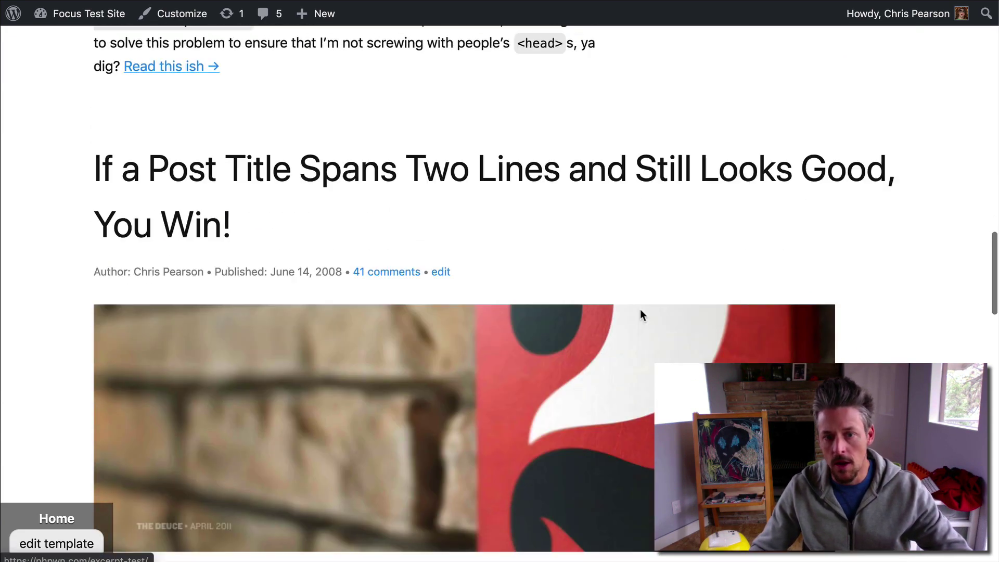
scroll(640, 309, "down", 4)
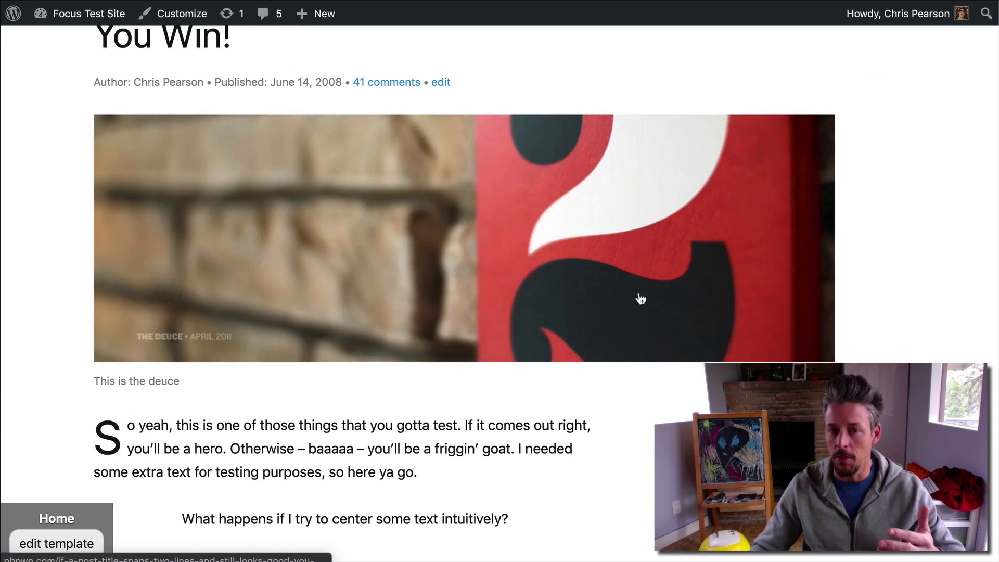
scroll(641, 299, "up", 20)
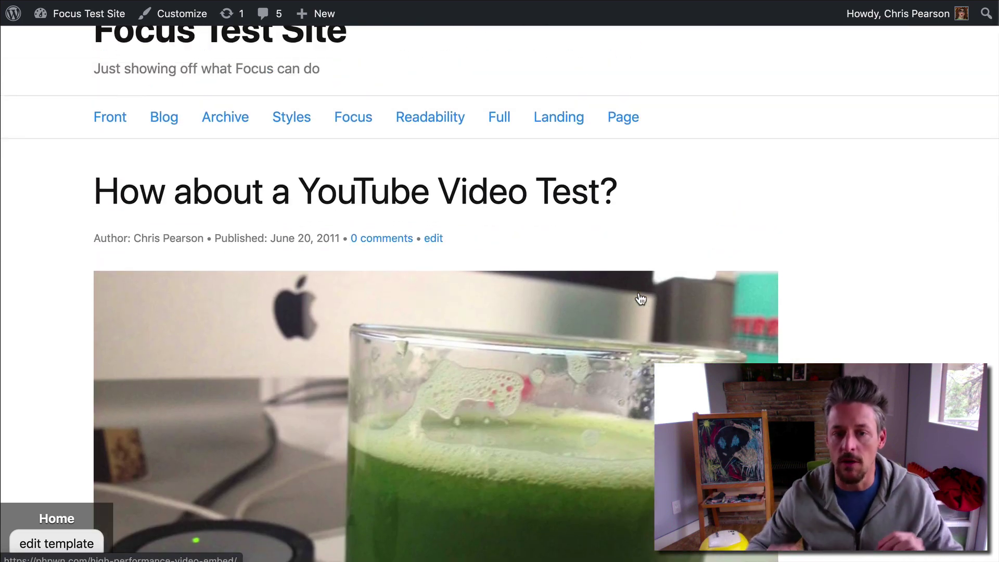
right_click(629, 114)
- Open the About page in a new tab and load it in the page editor
left_click(663, 120)
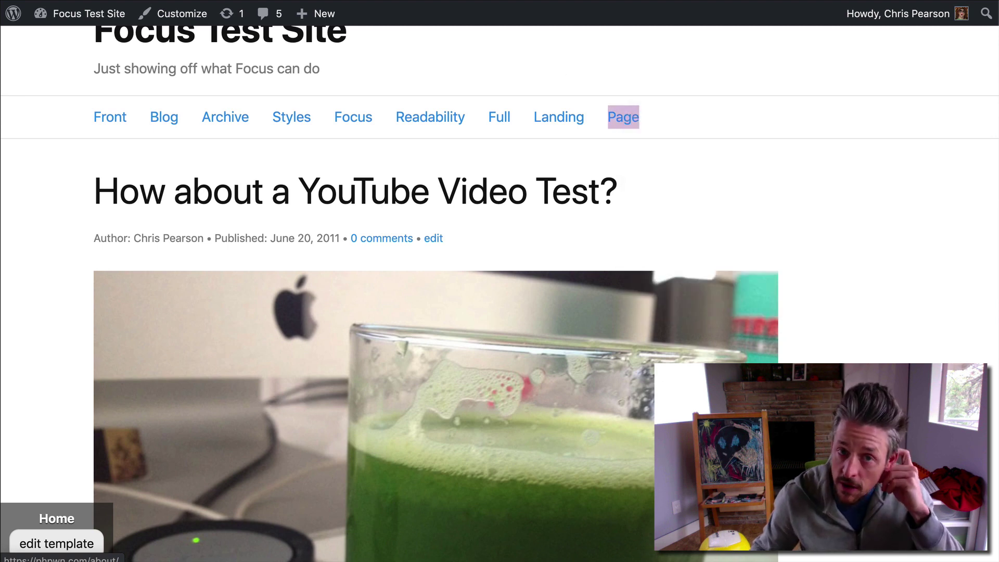
key("ctrl+Tab")
scroll(640, 268, "down", 3)
scroll(640, 268, "up", 1)
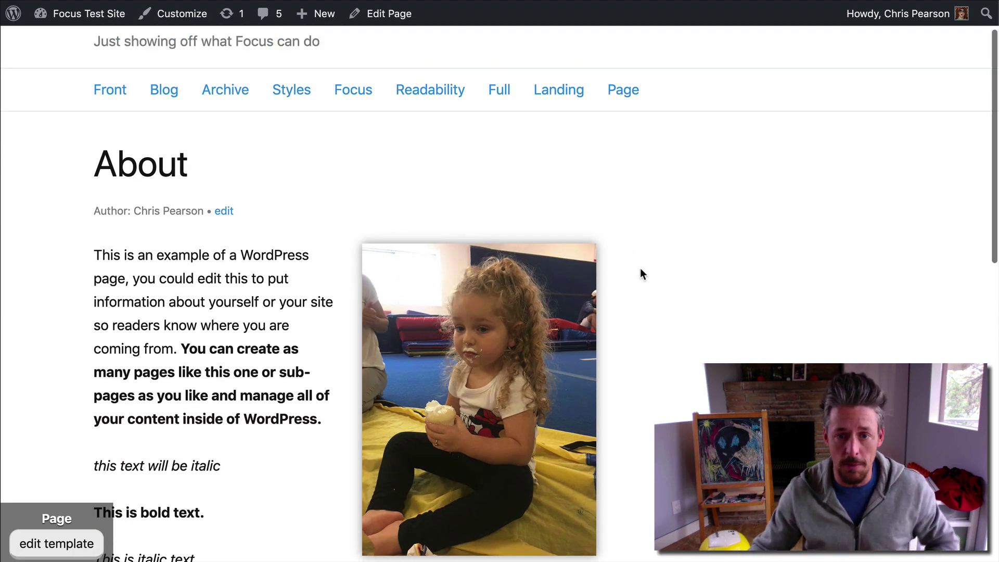
scroll(640, 267, "up", 2)
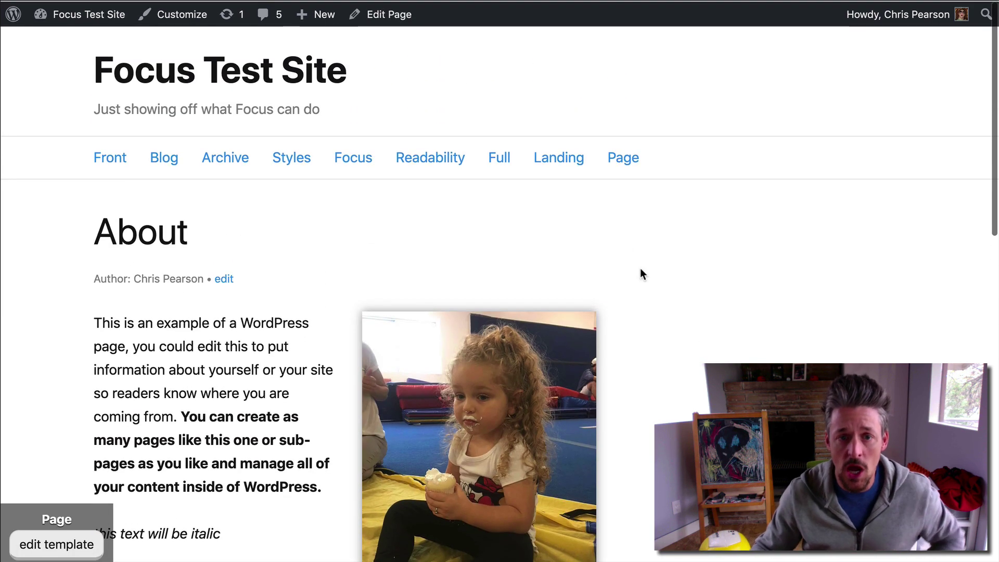
left_click(408, 17)
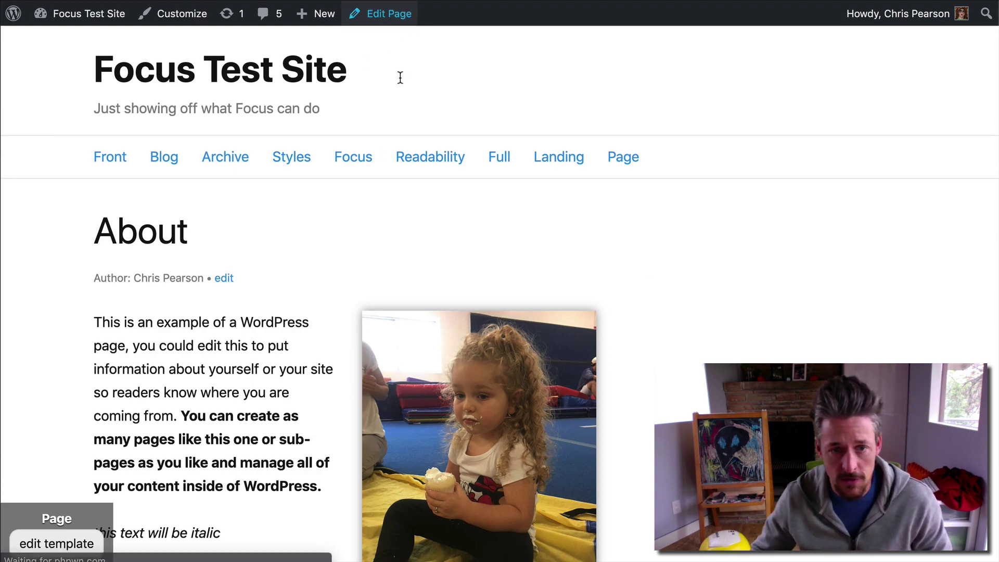
- Review the About page's Title Tag and Meta Description boxes, then return to the blog home
scroll(360, 329, "down", 10)
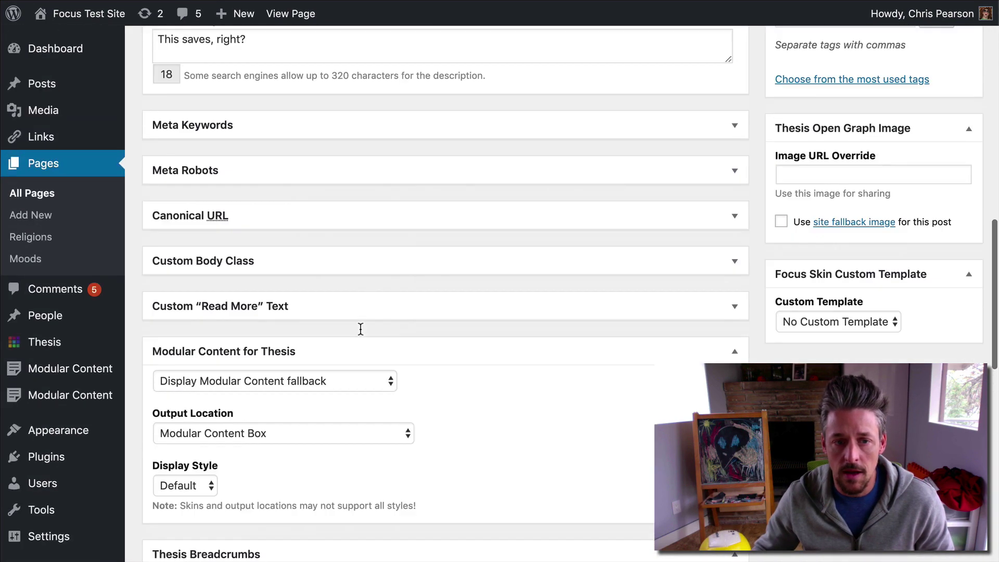
scroll(360, 328, "up", 8)
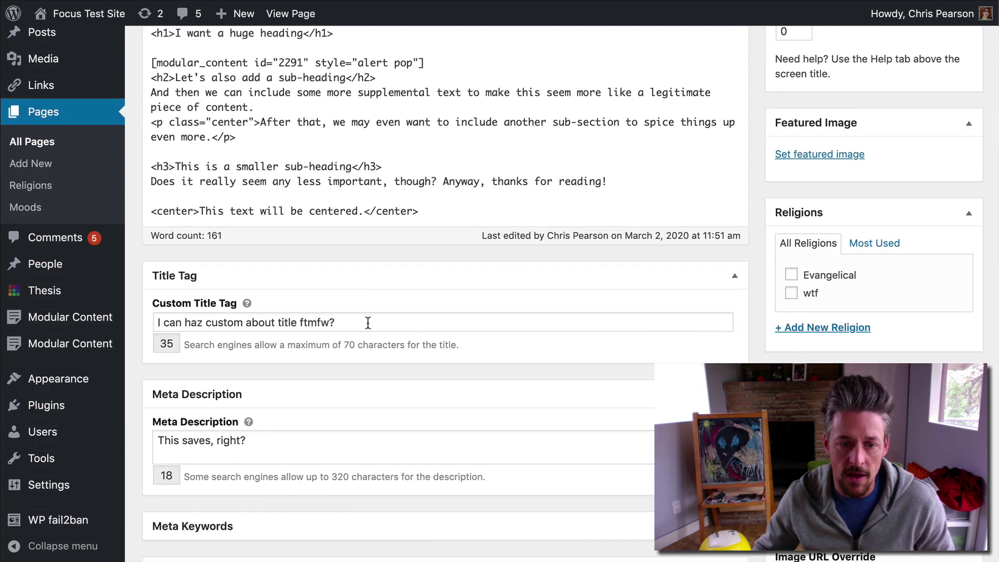
scroll(368, 344, "down", 3)
scroll(501, 453, "up", 5)
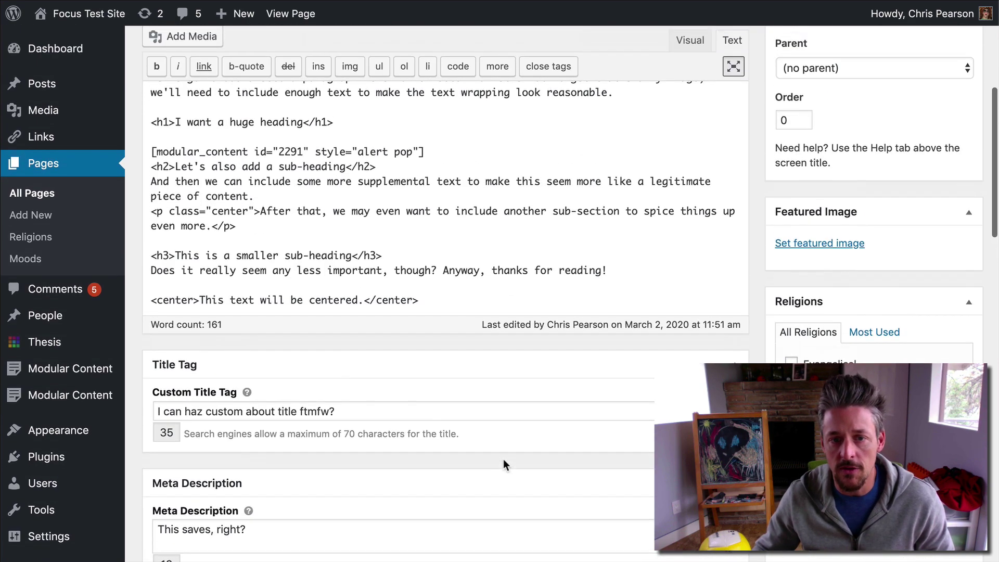
scroll(504, 458, "up", 2)
scroll(509, 397, "up", 4)
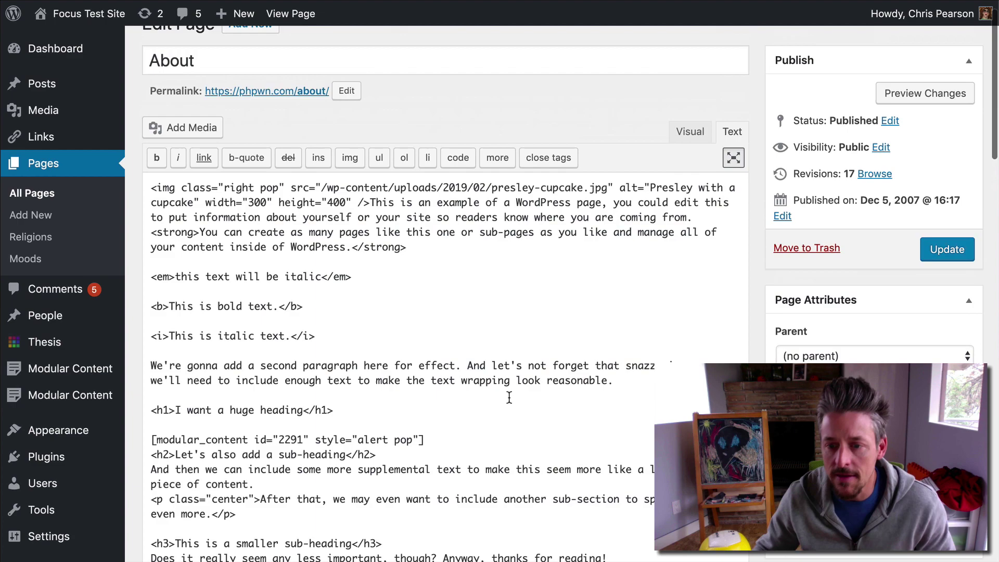
scroll(509, 396, "down", 6)
scroll(677, 169, "up", 8)
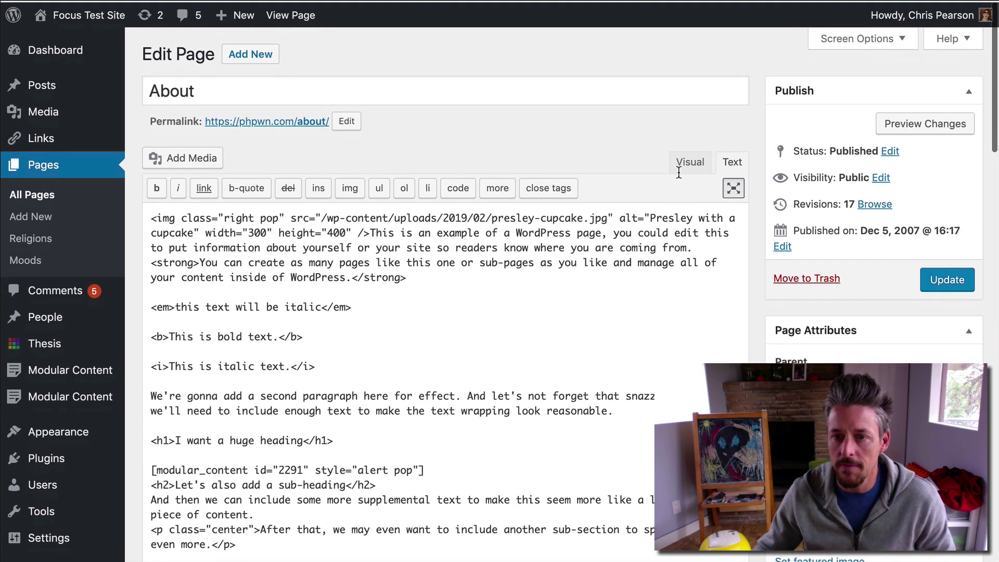
scroll(747, 254, "down", 15)
scroll(757, 286, "up", 20)
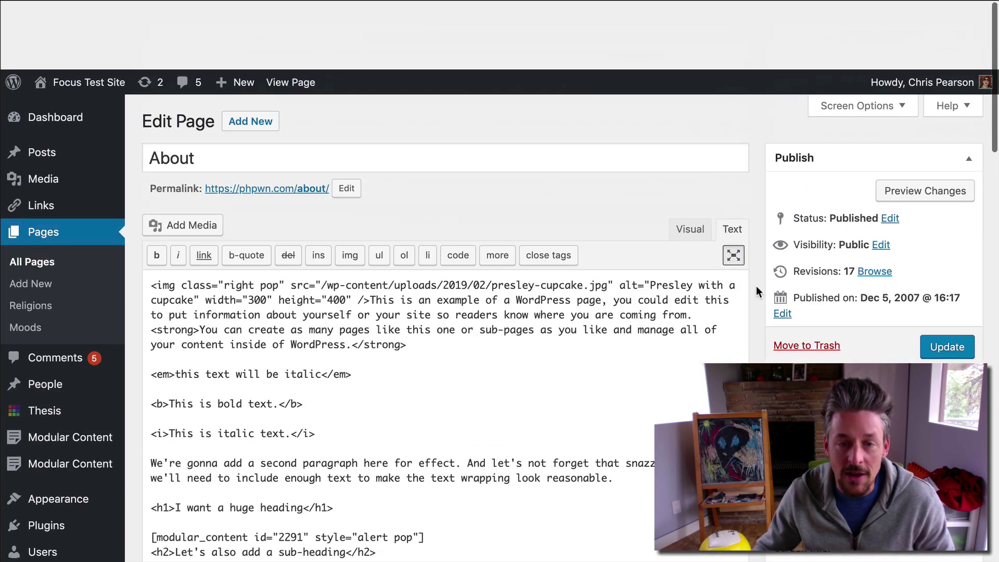
left_click(264, 121)
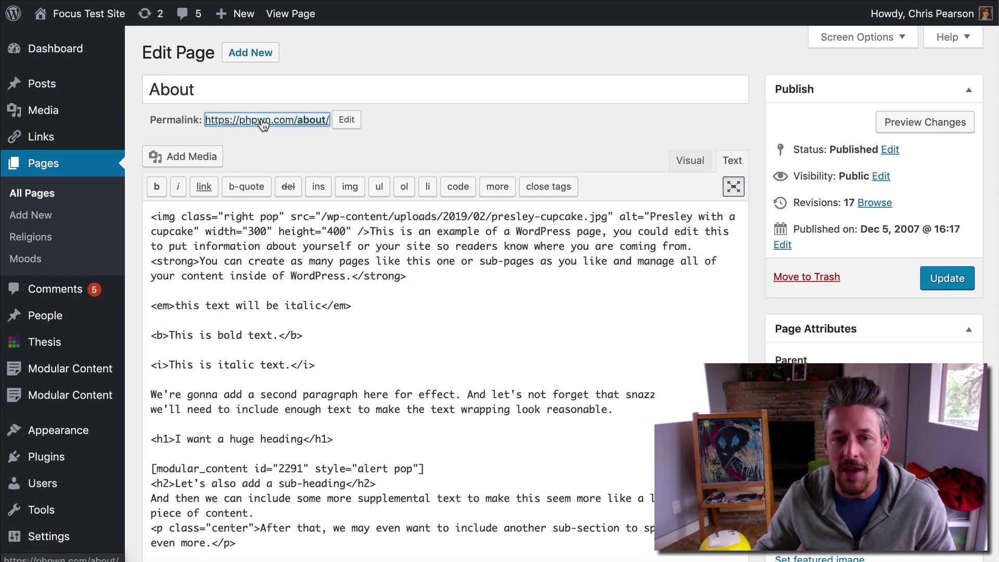
left_click(624, 116)
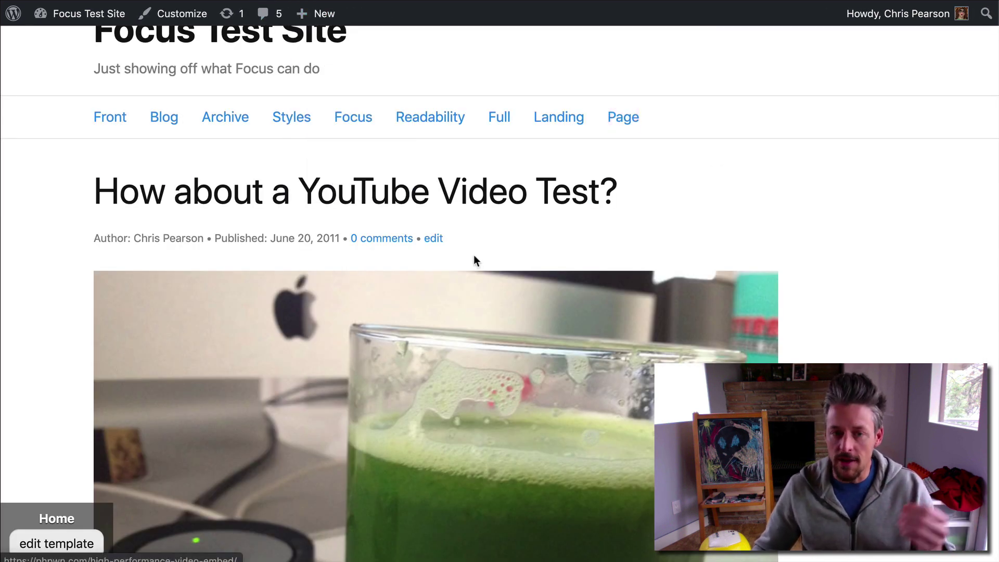
- Revisit the empty Blog Page SEO settings and scroll down the admin page
mouse_move(310, 16)
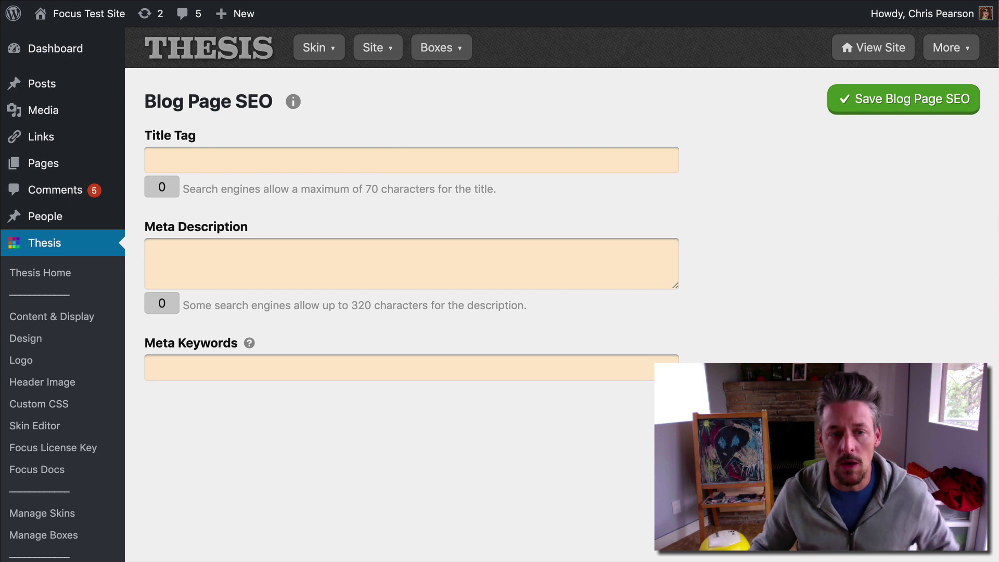
scroll(82, 445, "down", 6)
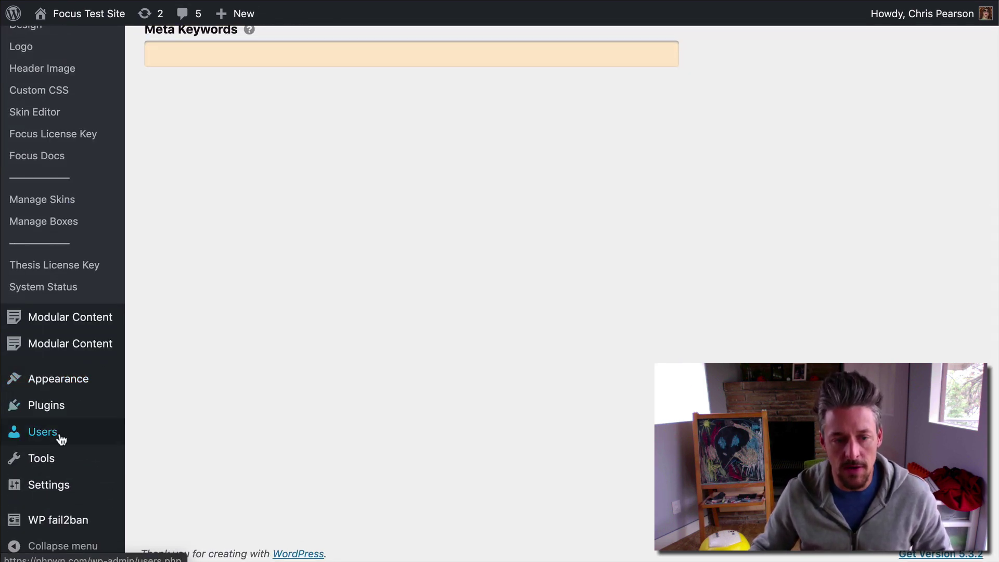
mouse_move(60, 484)
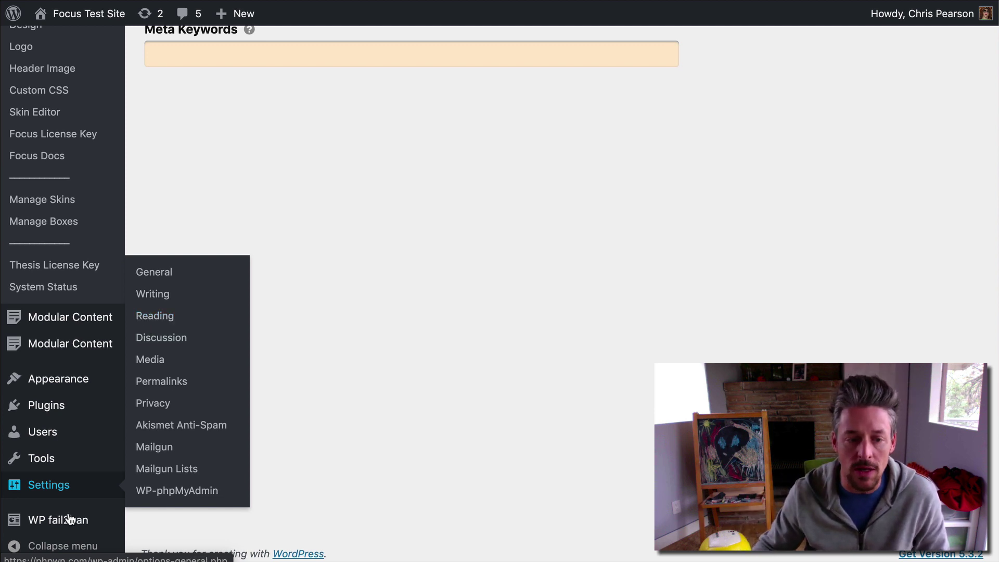
- Check the Reading settings, then return to Thesis Site > Blog Page SEO
left_click(174, 318)
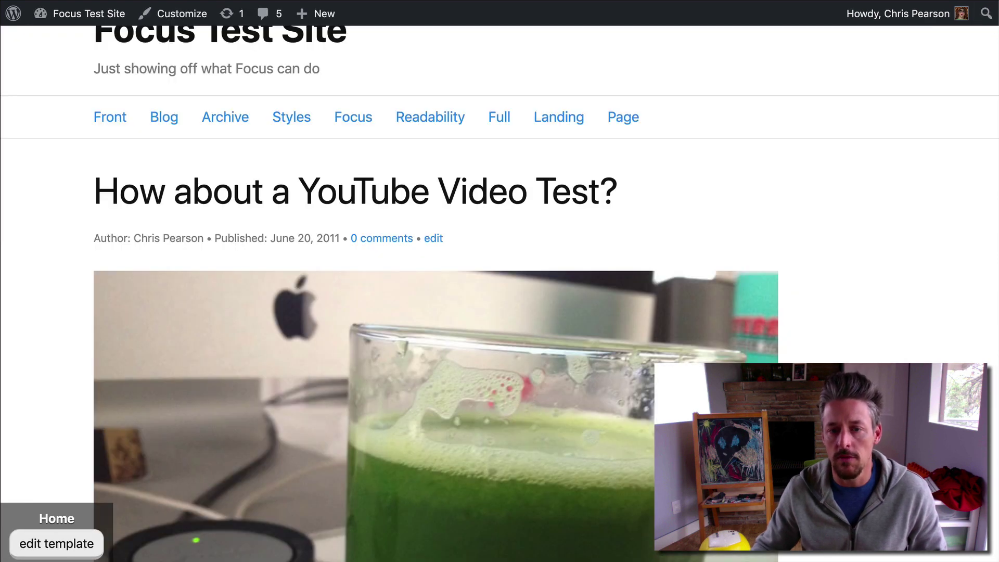
scroll(473, 427, "down", 10)
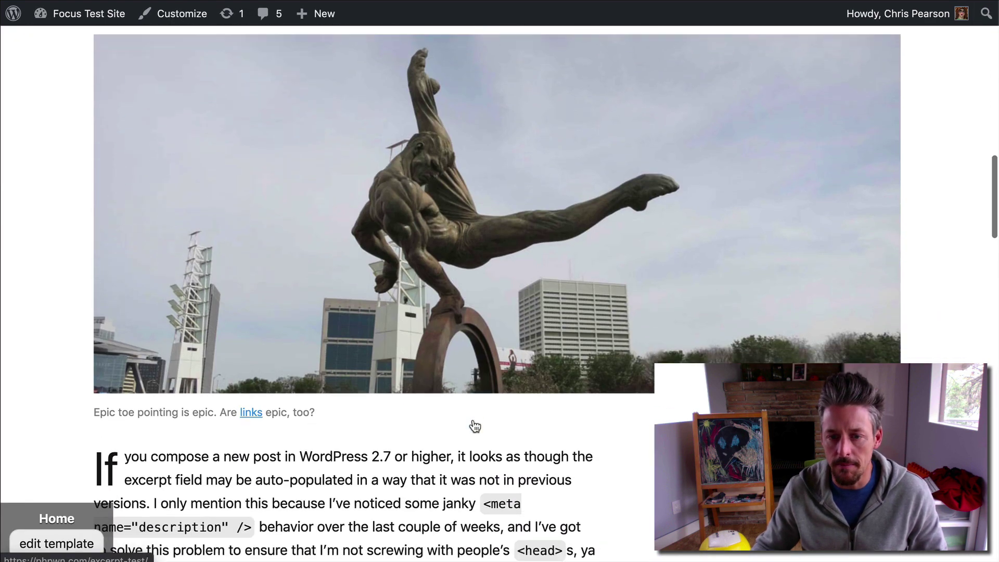
scroll(473, 421, "up", 10)
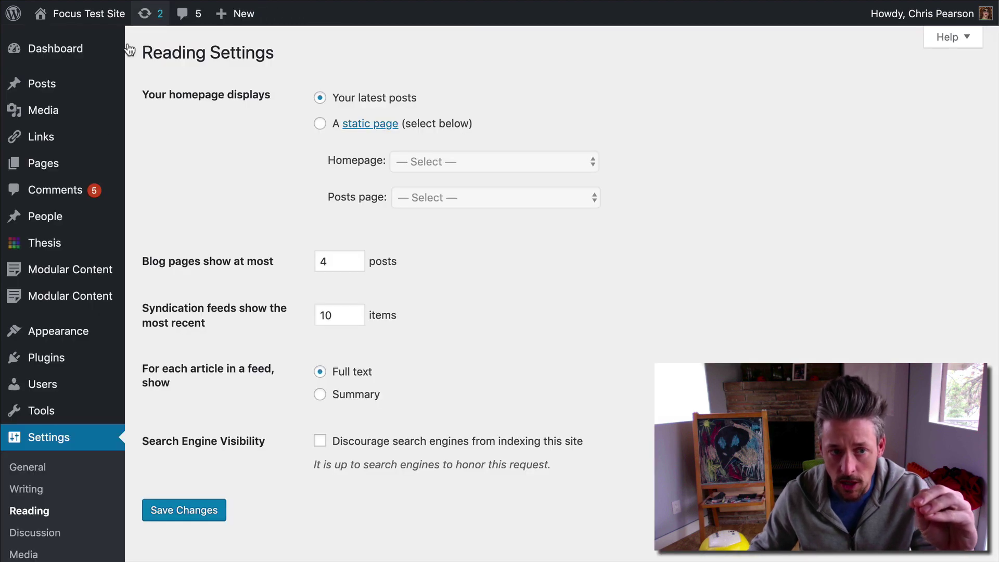
left_click(80, 239)
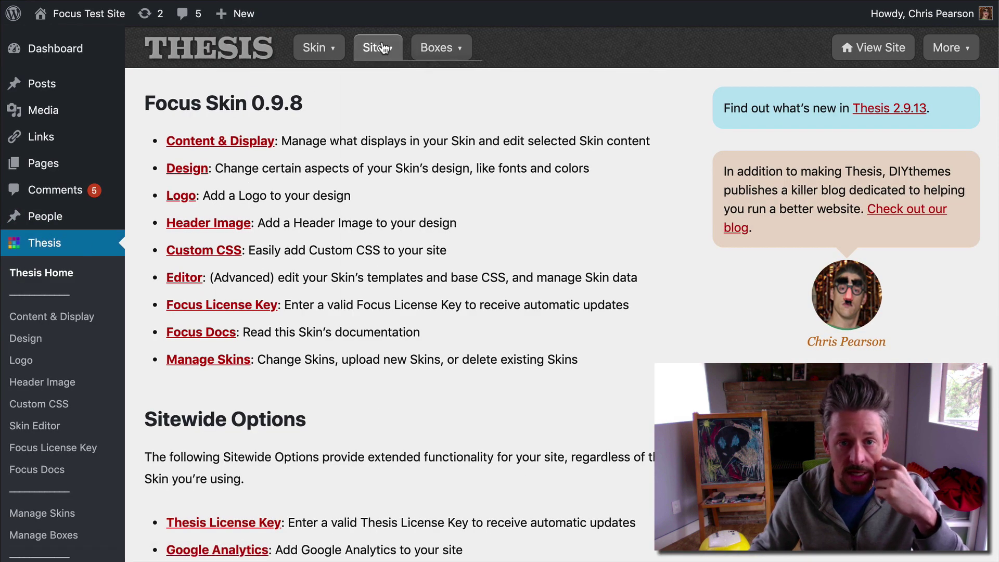
mouse_move(374, 47)
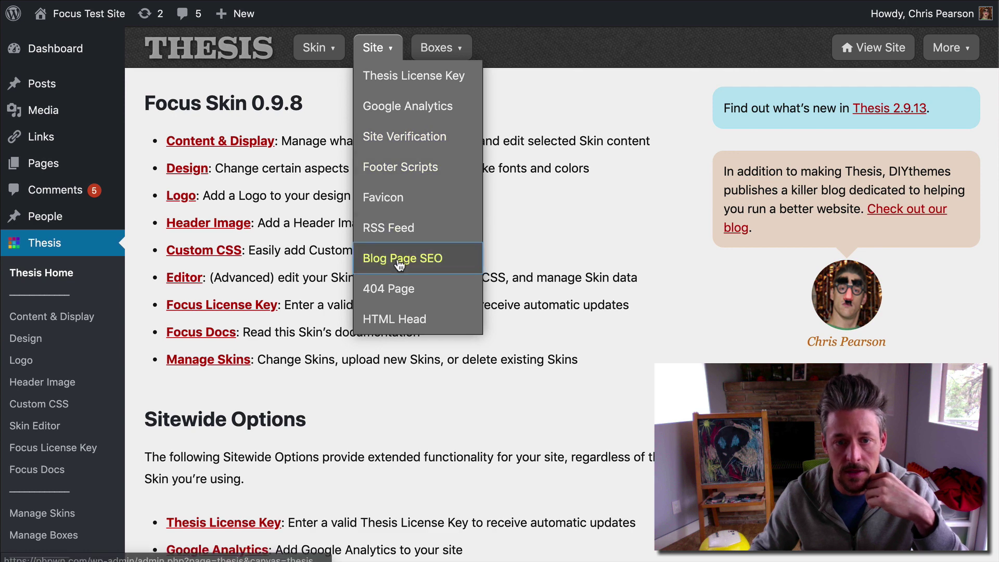
left_click(400, 259)
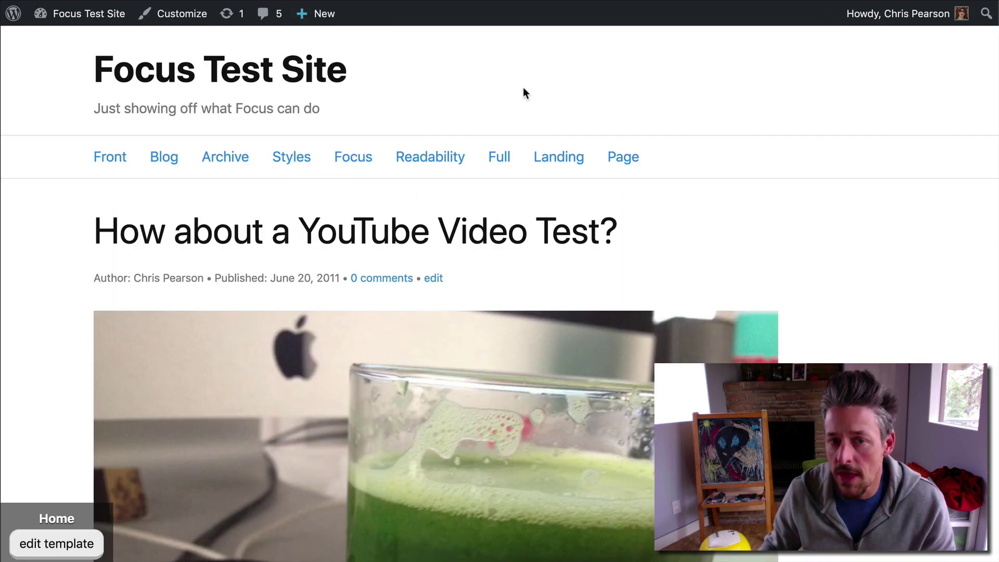
- View the home page source and highlight the 'Focus Test Site' title and its tagline
right_click(552, 65)
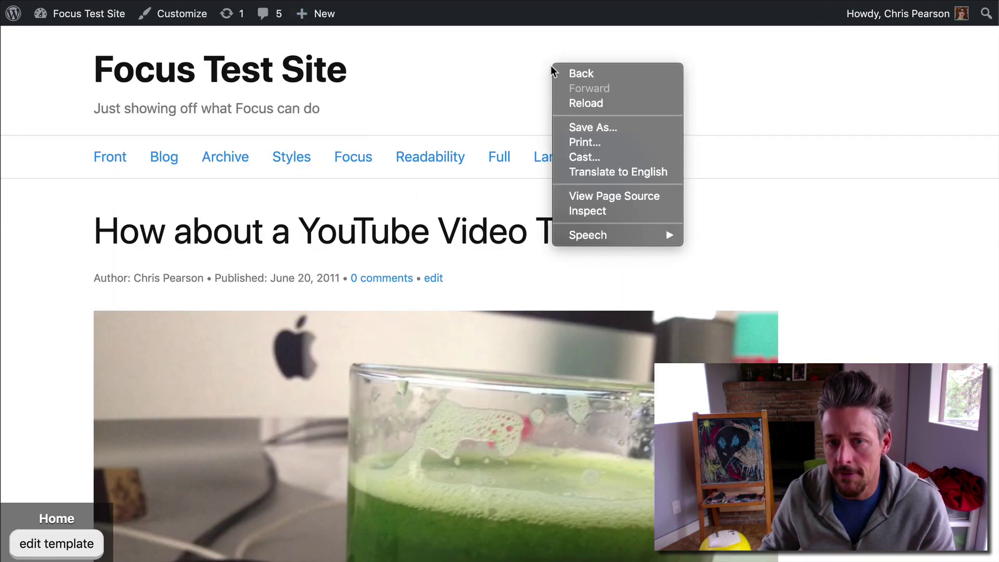
left_click(593, 200)
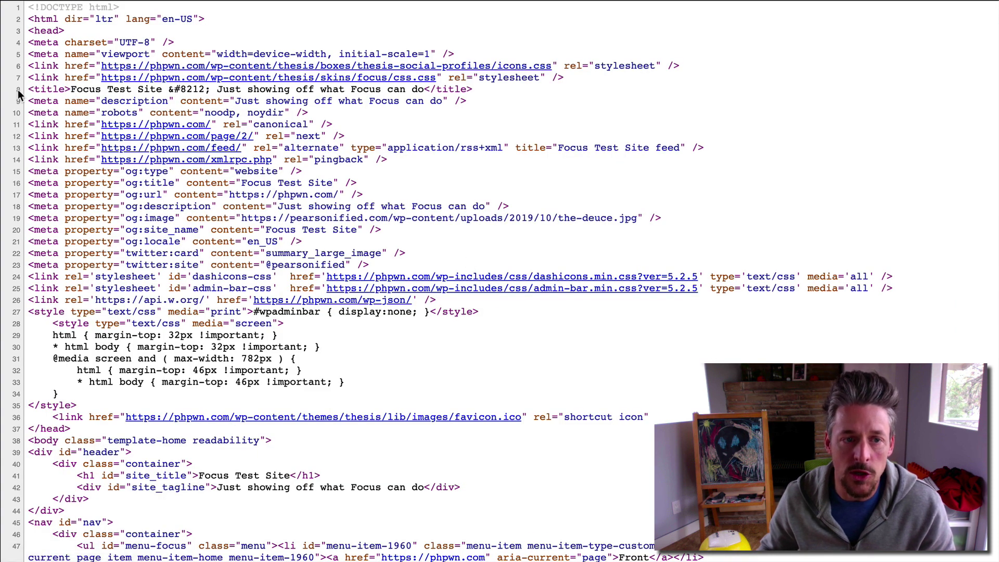
left_click_drag(28, 89, 158, 89)
left_click(67, 89)
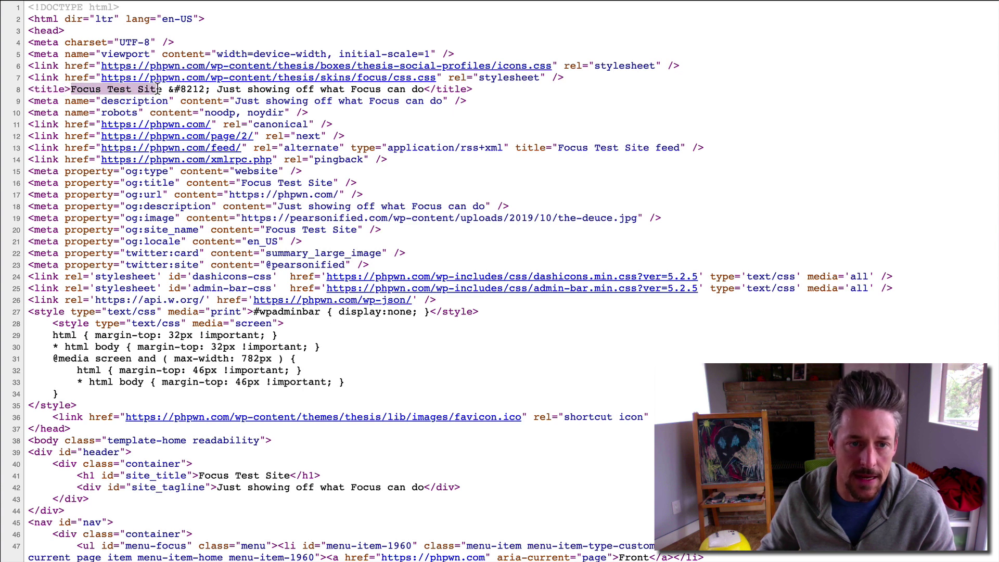
left_click(187, 100)
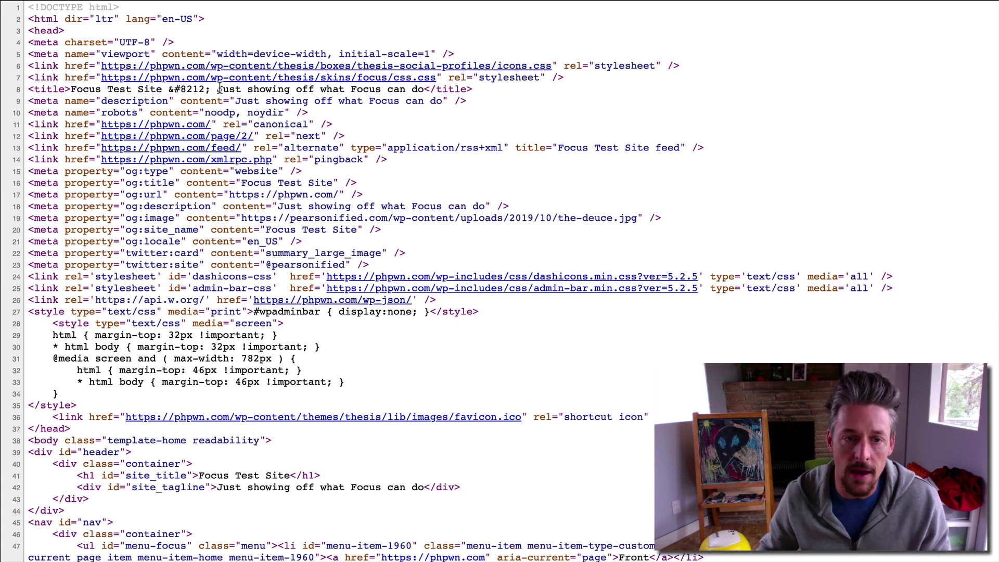
left_click_drag(219, 89, 423, 93)
left_click(423, 94)
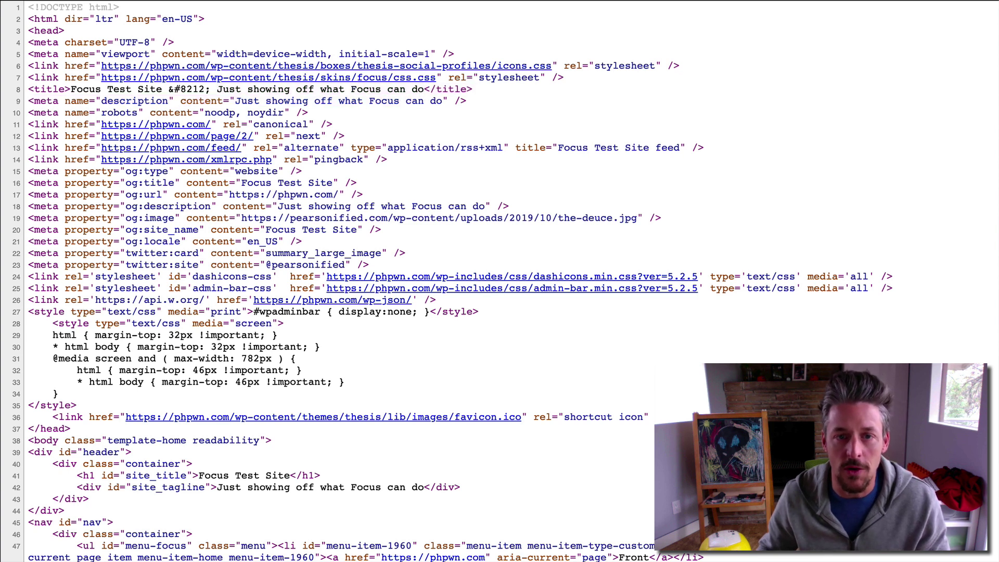
- Close the source and check General Settings for the site title and tagline
key("super+w")
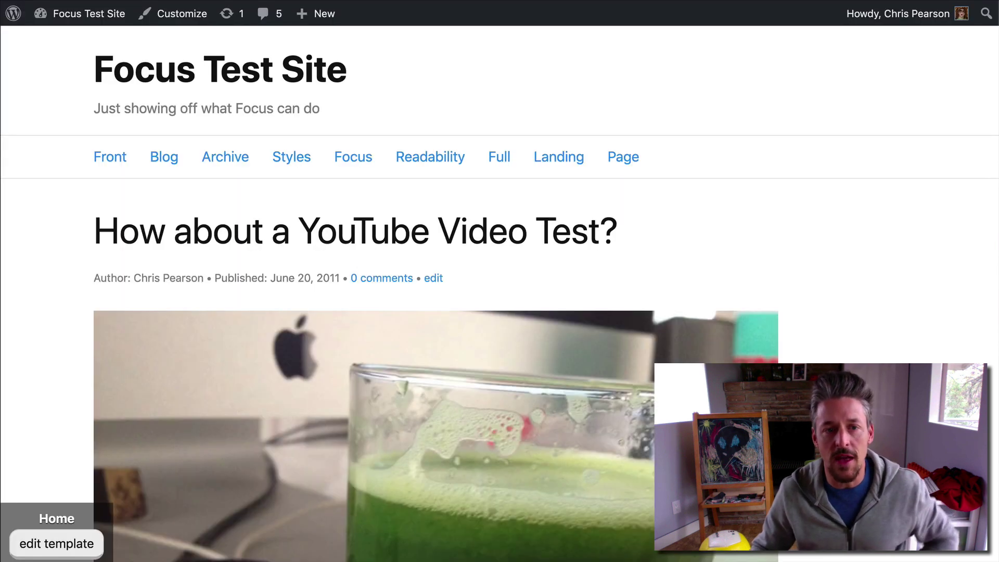
mouse_move(83, 15)
key("super+w")
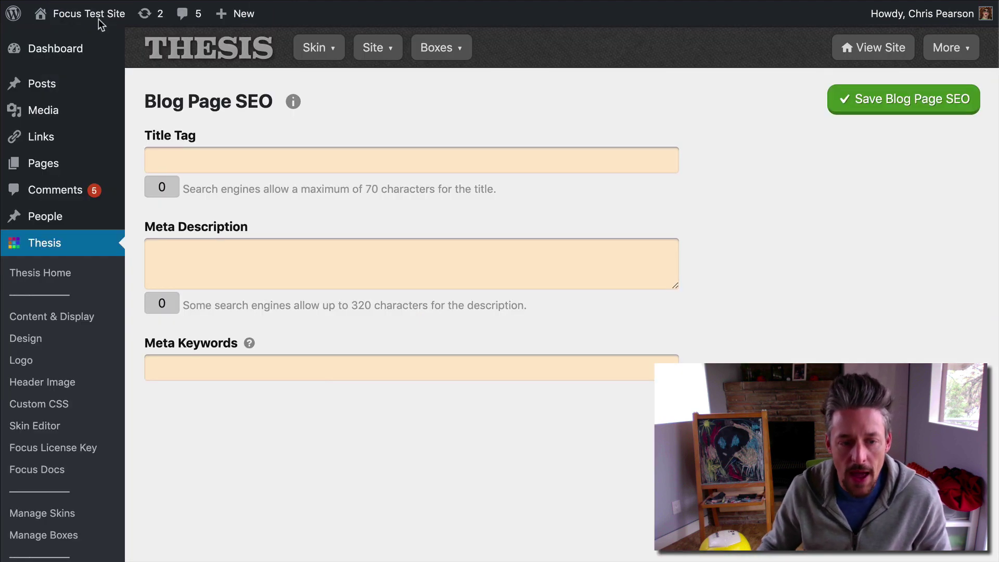
scroll(60, 383, "down", 5)
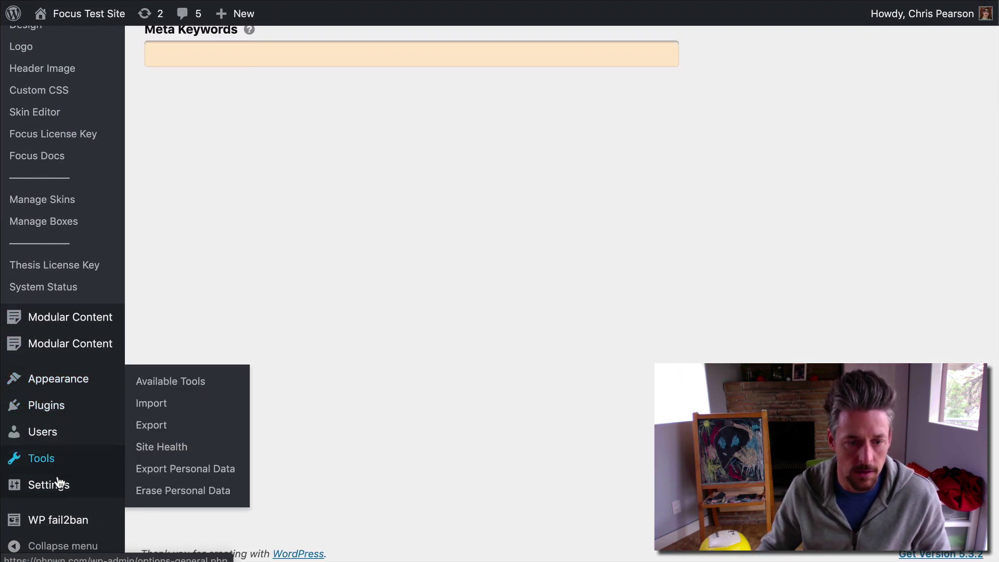
mouse_move(58, 486)
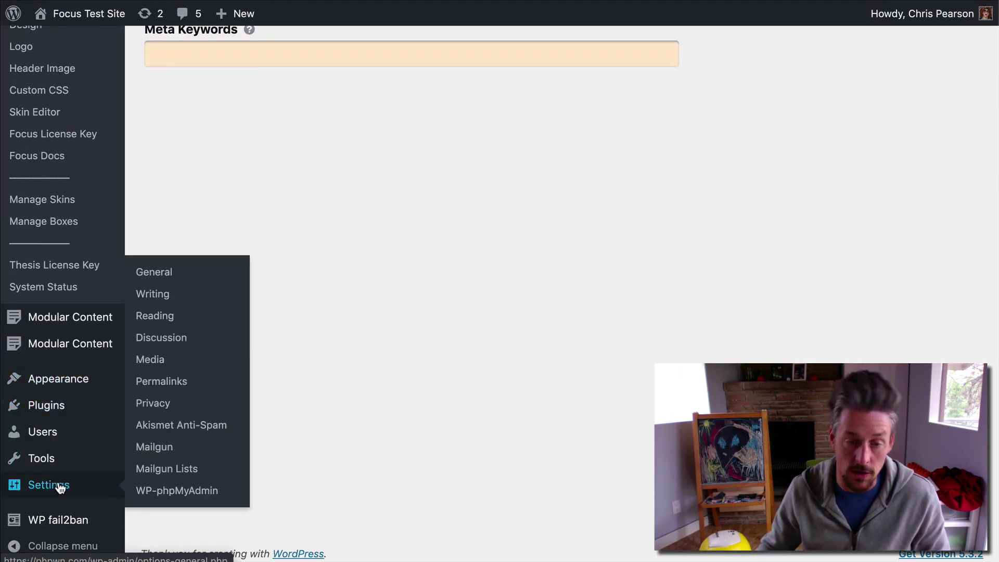
left_click(163, 273)
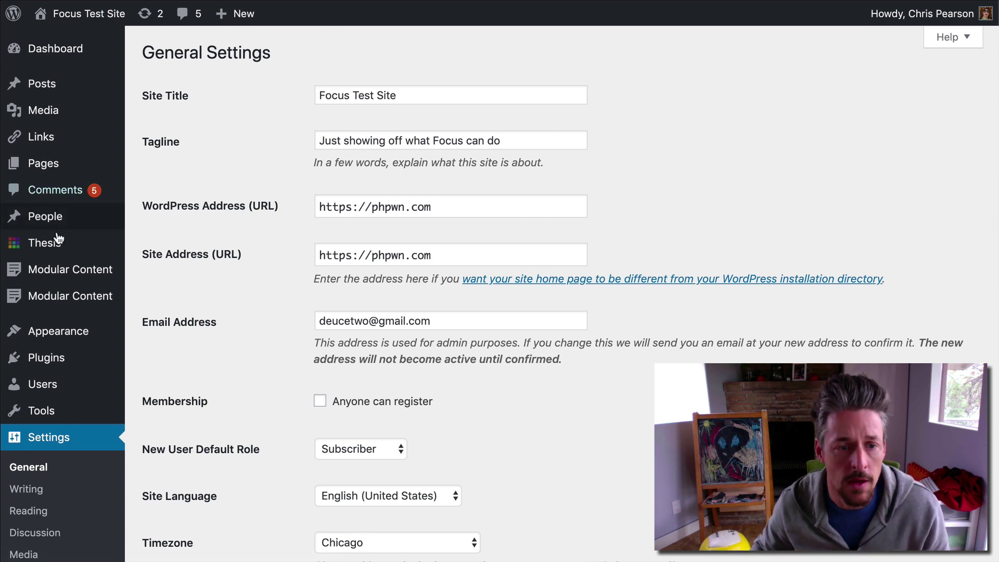
right_click(70, 245)
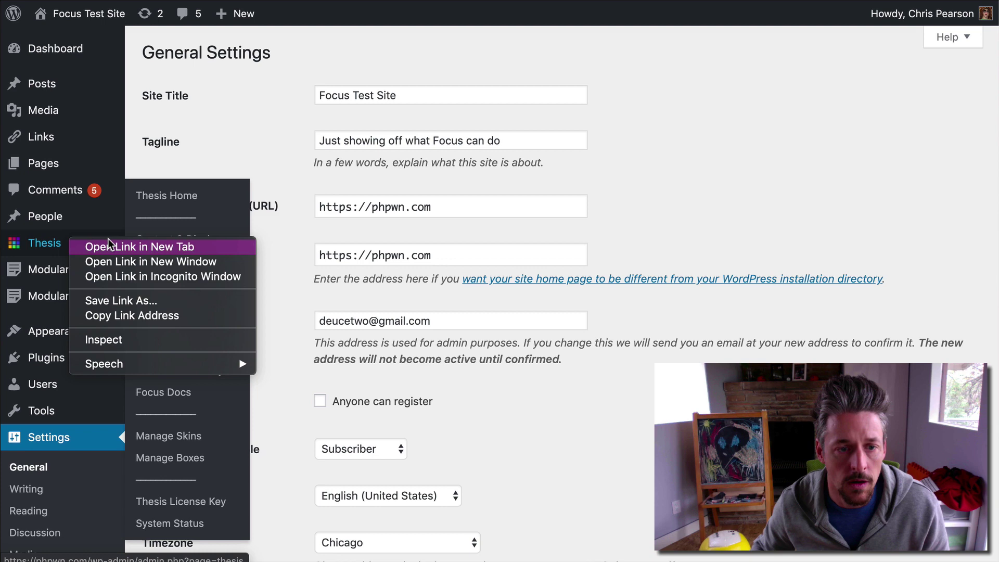
- Save Blog Page SEO title 'This is my custom title tag that's better' and description 'Same with the meta description'
key("Escape")
left_click(69, 245)
mouse_move(372, 60)
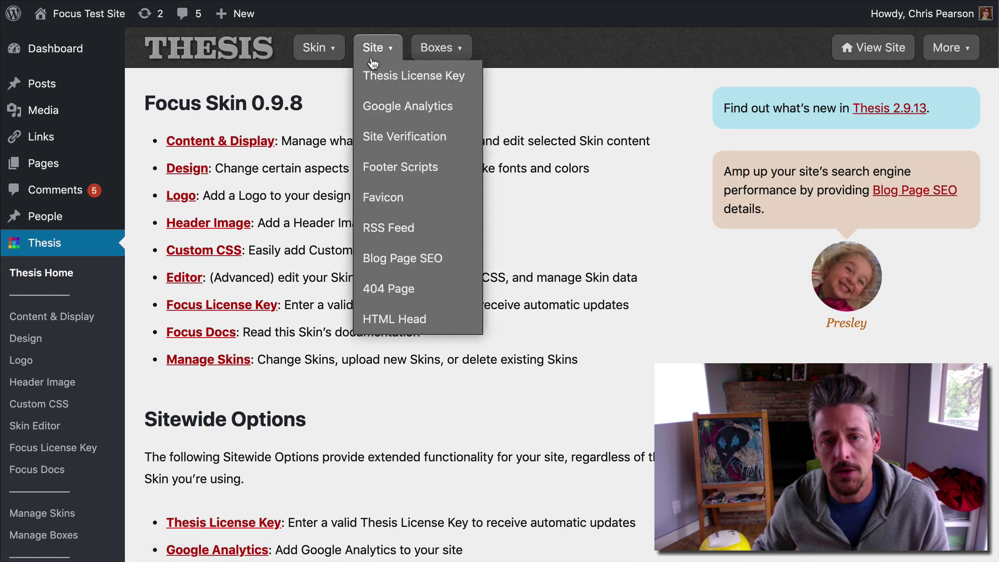
left_click(395, 259)
left_click(353, 156)
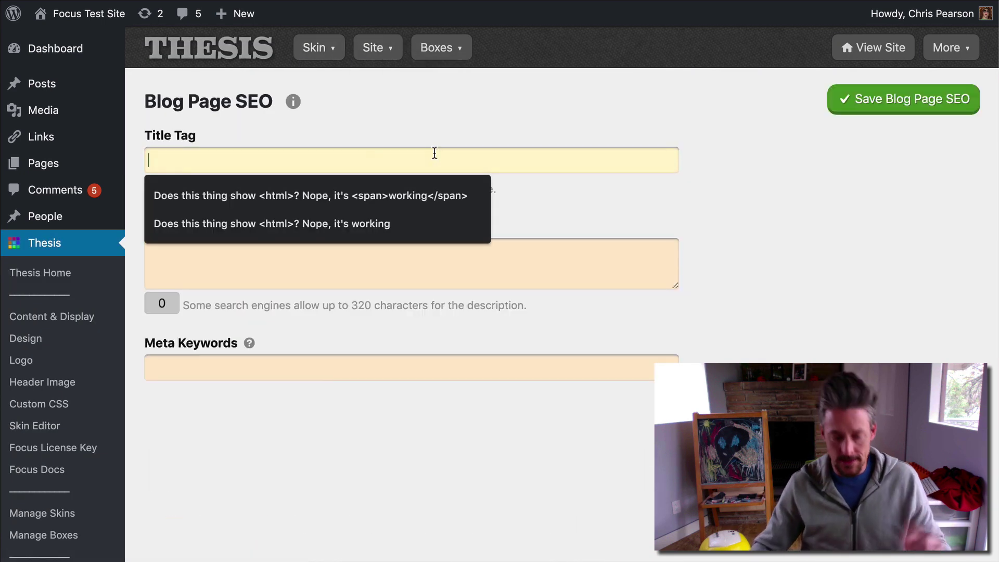
type("This is my custom tit")
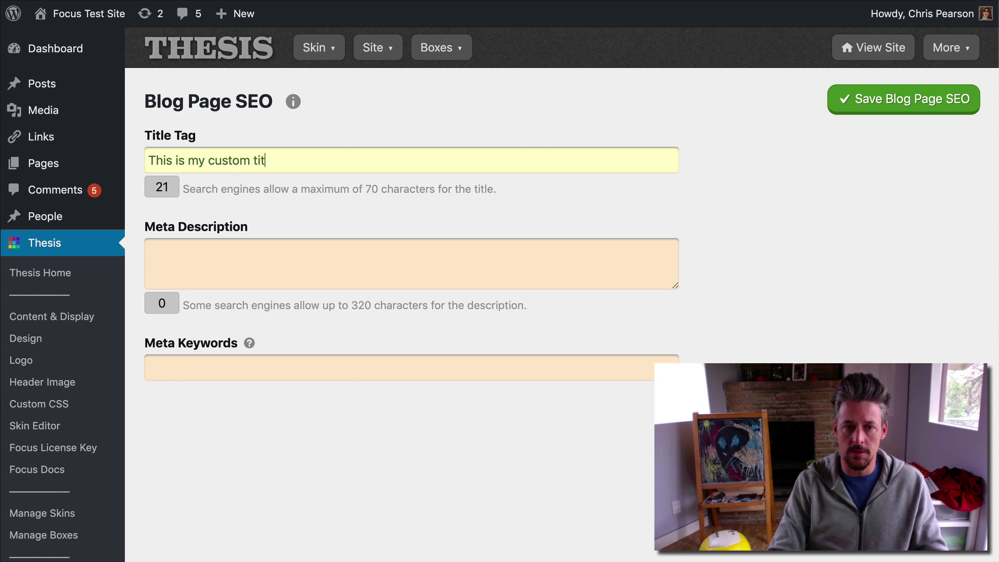
type("le tag that's better")
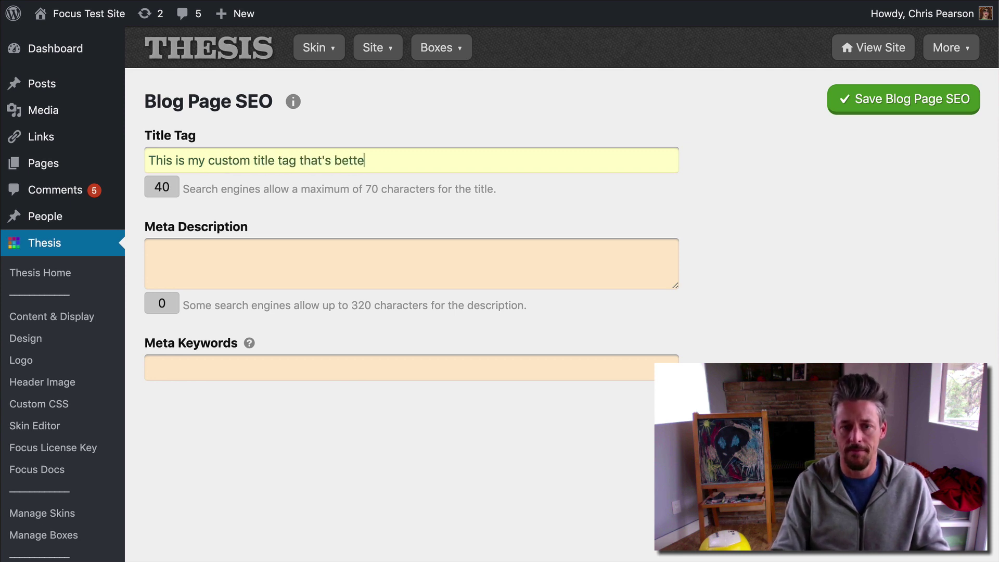
left_click(466, 252)
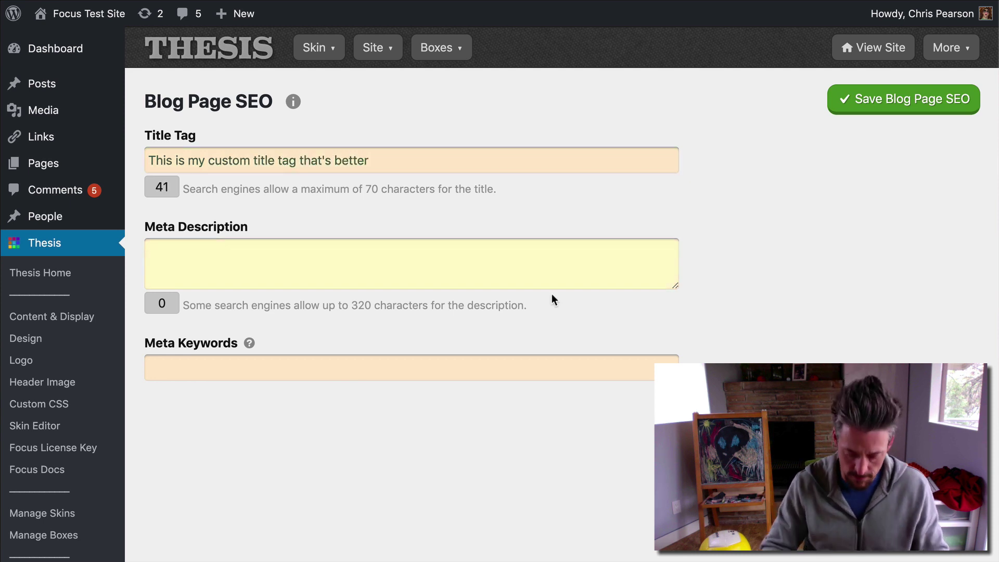
type("Same with the meta description")
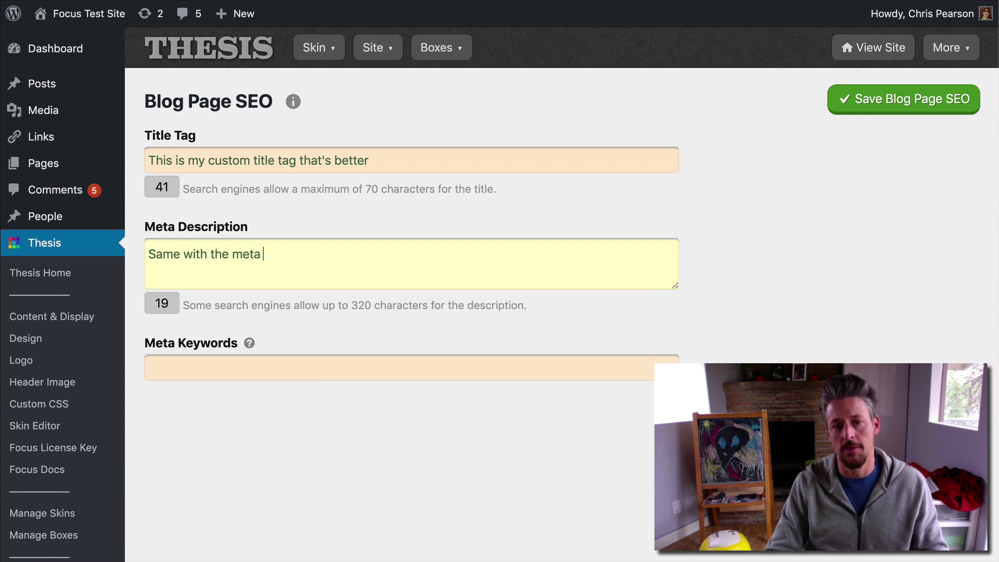
left_click(905, 99)
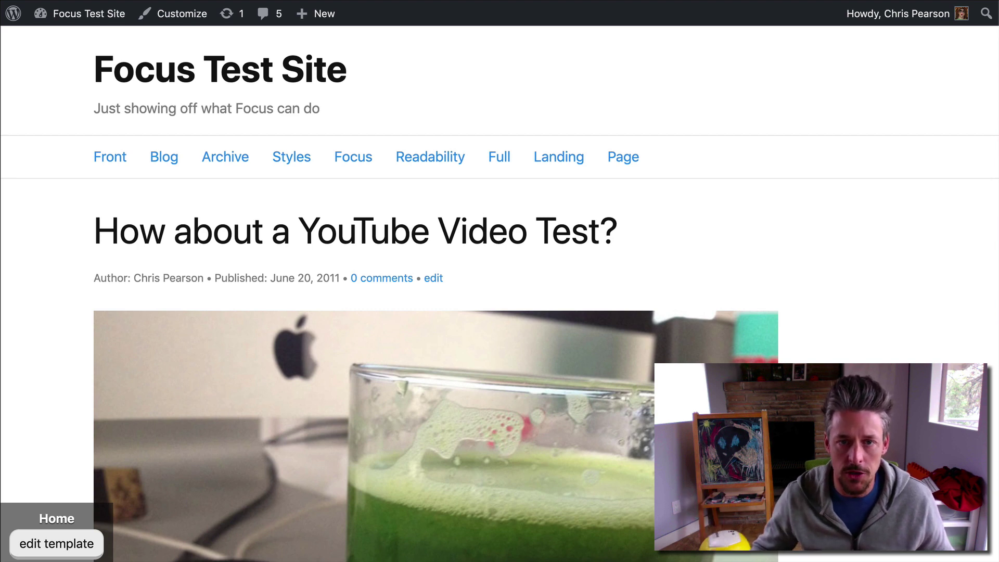
- Reload the home page source and verify the custom title tag and meta description on lines 8–9
key("super+alt+u")
key("super+r")
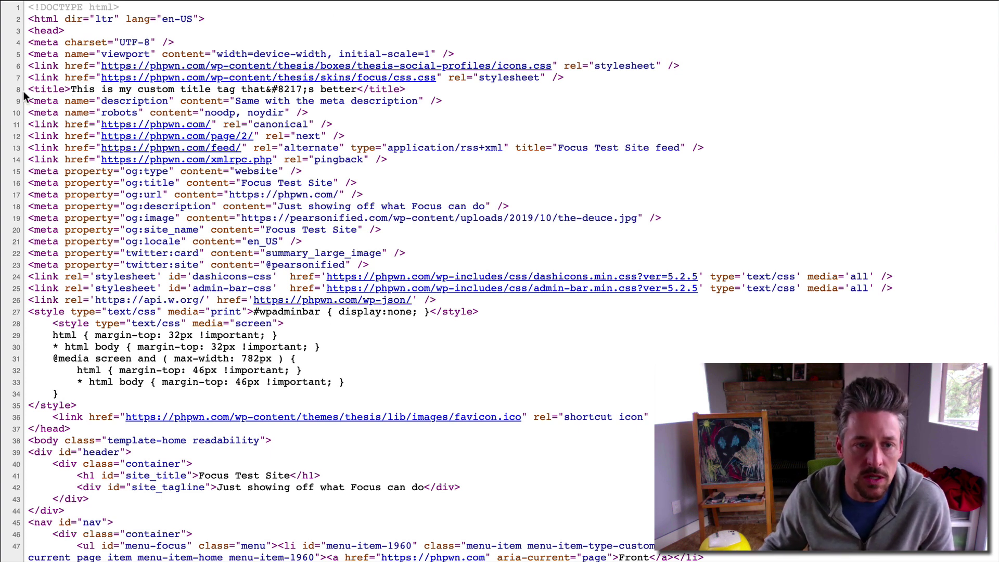
left_click_drag(29, 88, 416, 97)
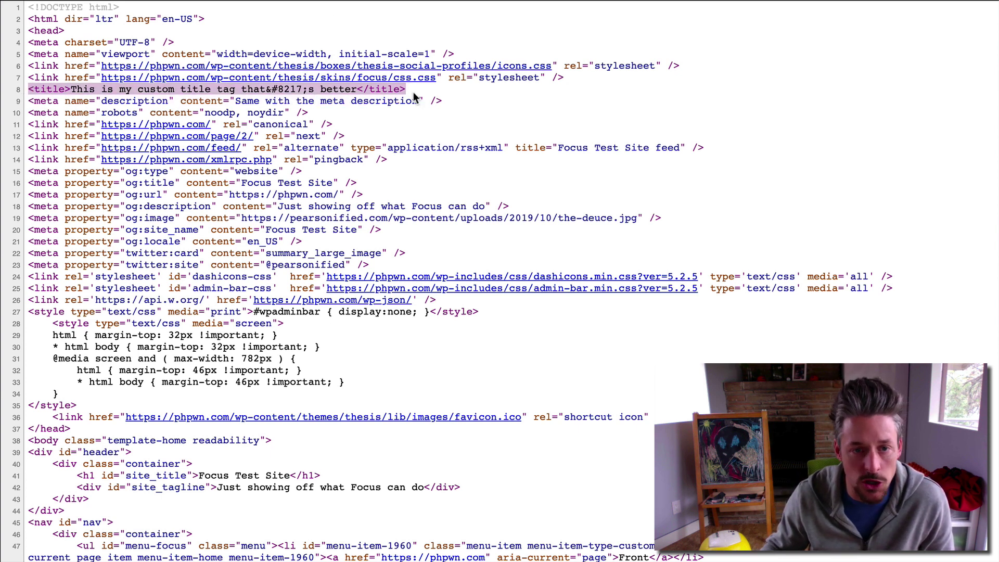
left_click(415, 97)
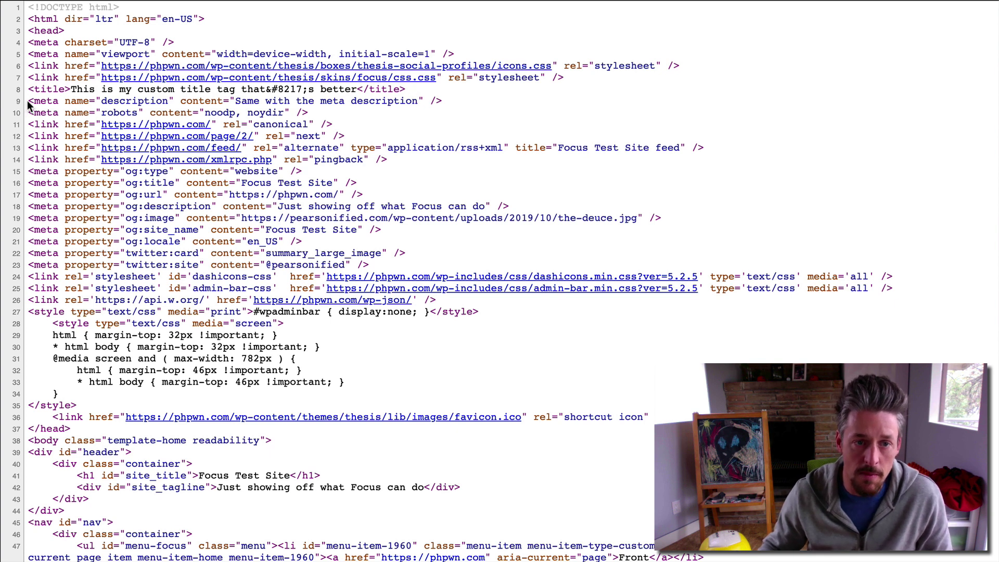
left_click_drag(28, 102, 456, 104)
left_click(456, 104)
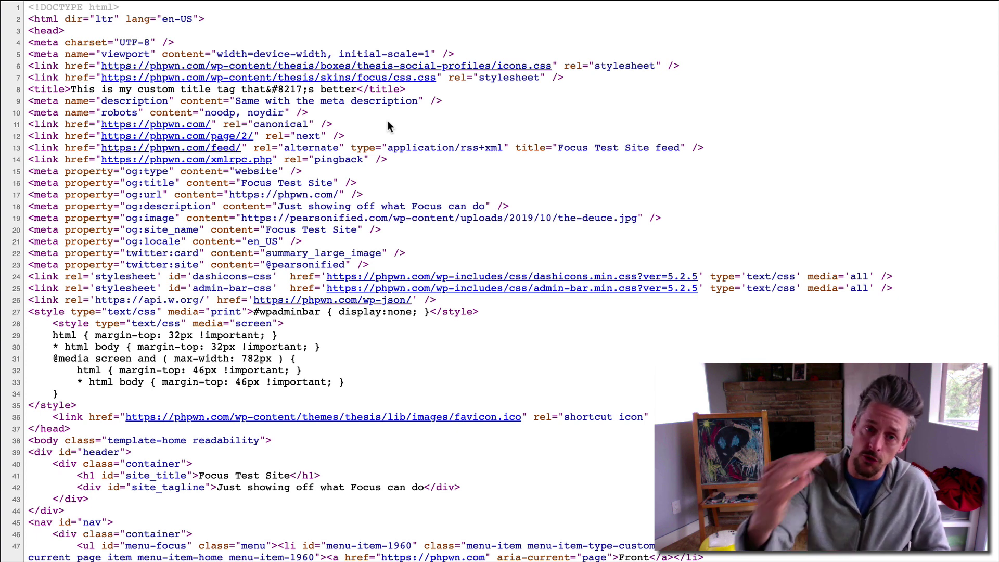
key("super+w")
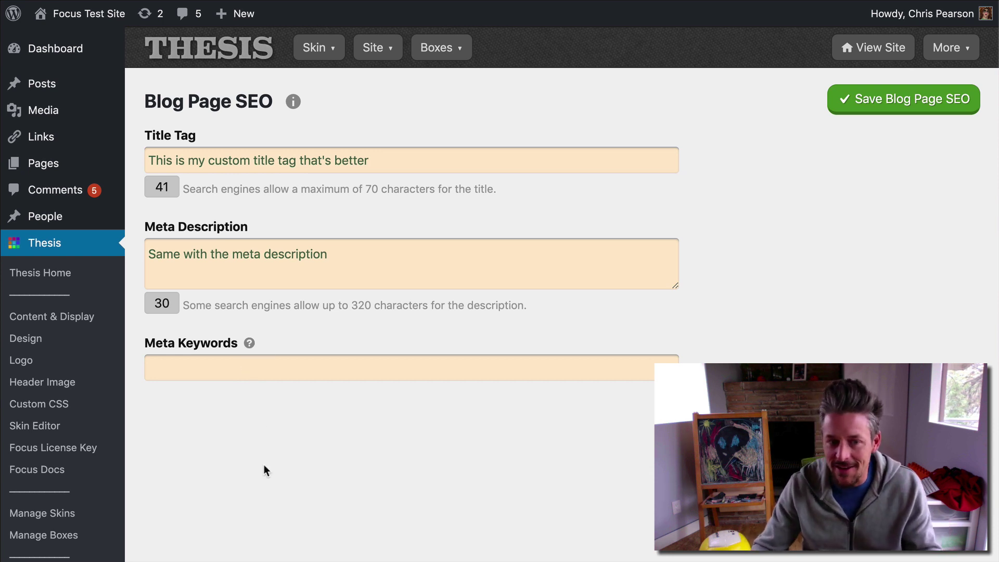
- Leave the Meta Keywords field blank and check its help note
left_click(269, 369)
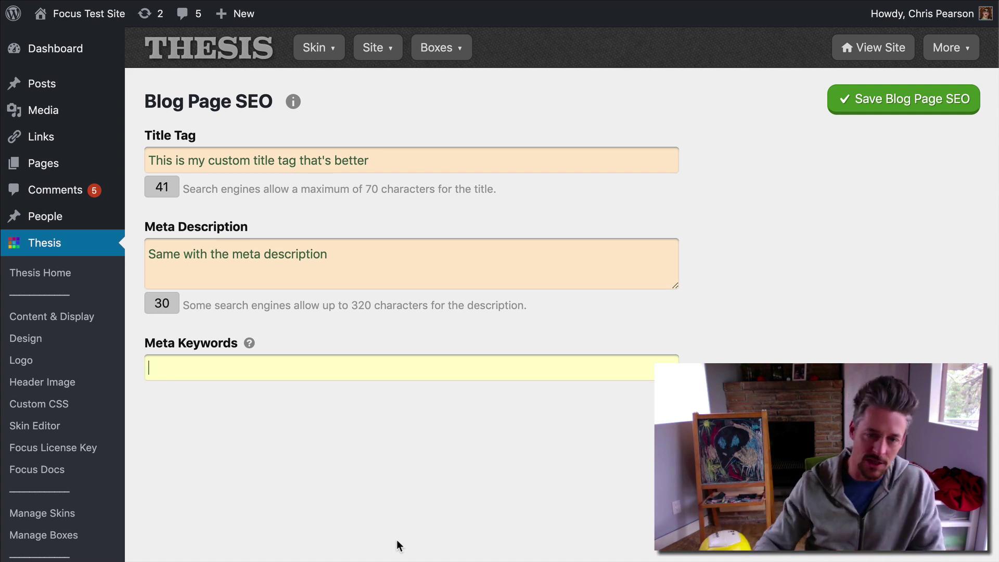
left_click(827, 349)
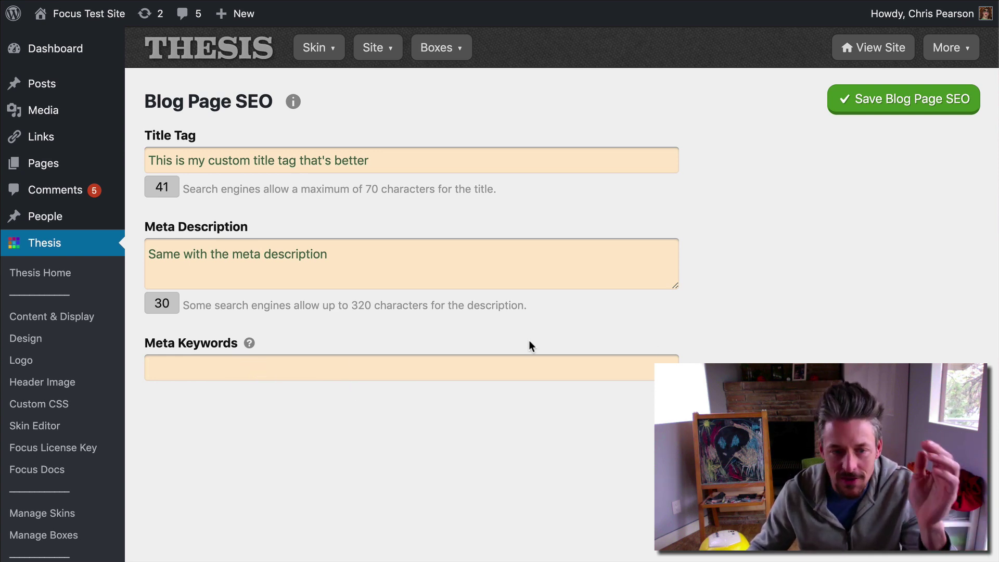
mouse_move(250, 343)
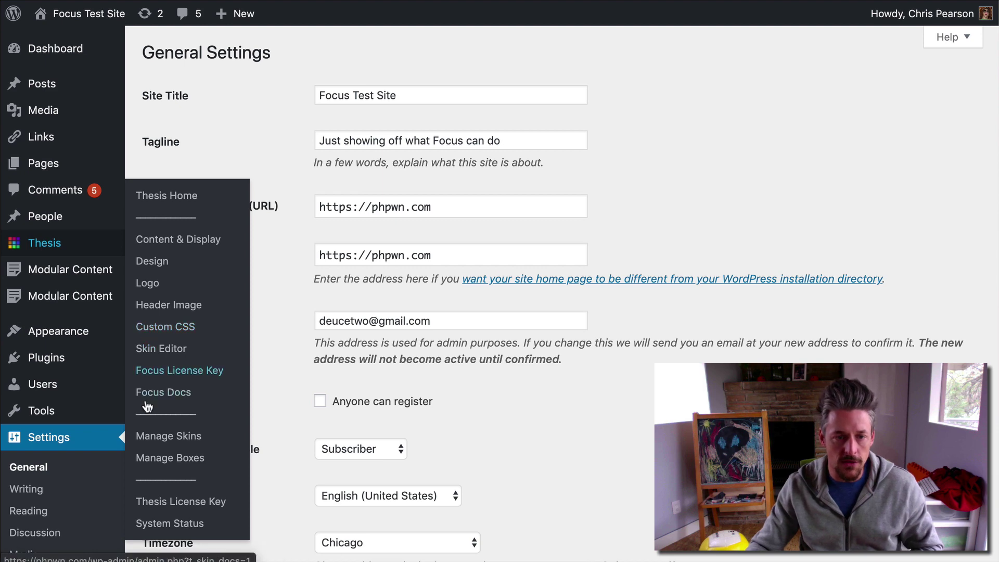
- Make Static Home Page Example the static homepage and Blog the posts page, then save the Reading settings
left_click(50, 512)
left_click(319, 126)
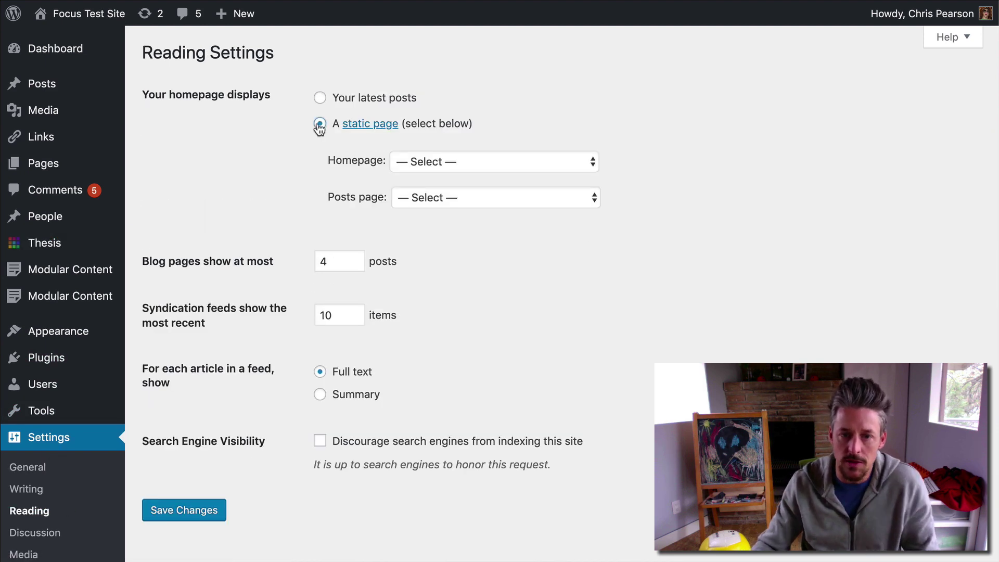
left_click(460, 166)
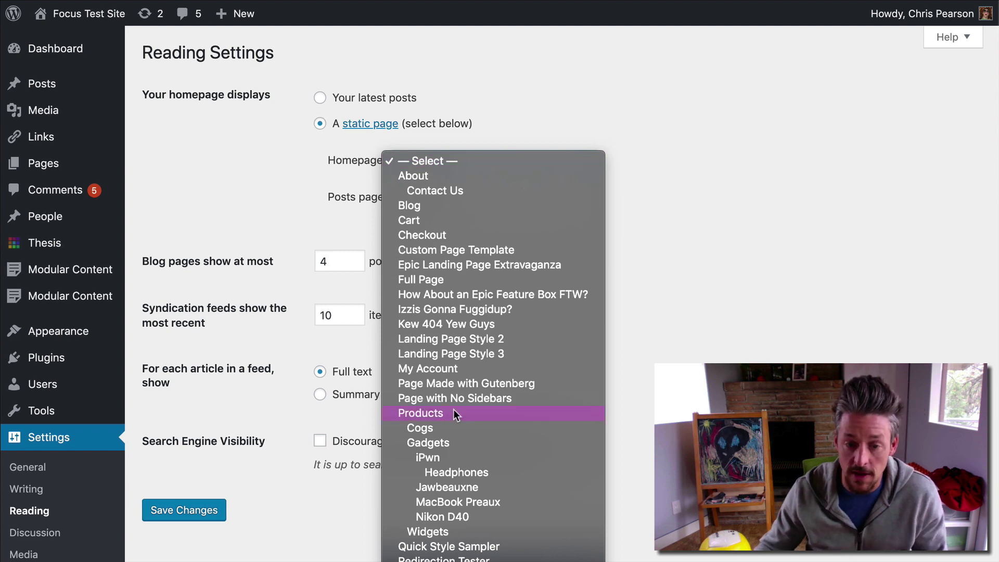
left_click(448, 559)
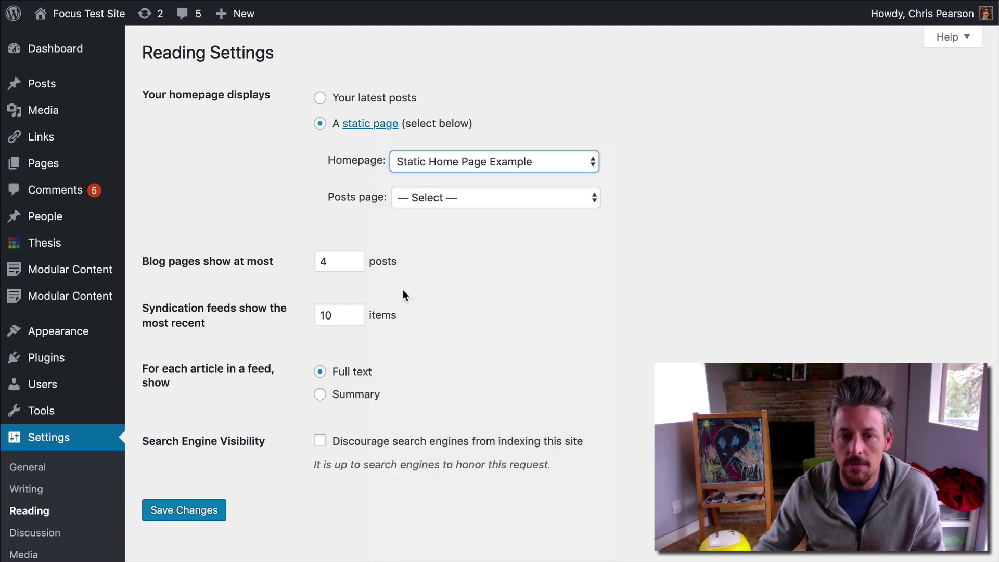
left_click(454, 199)
left_click(434, 244)
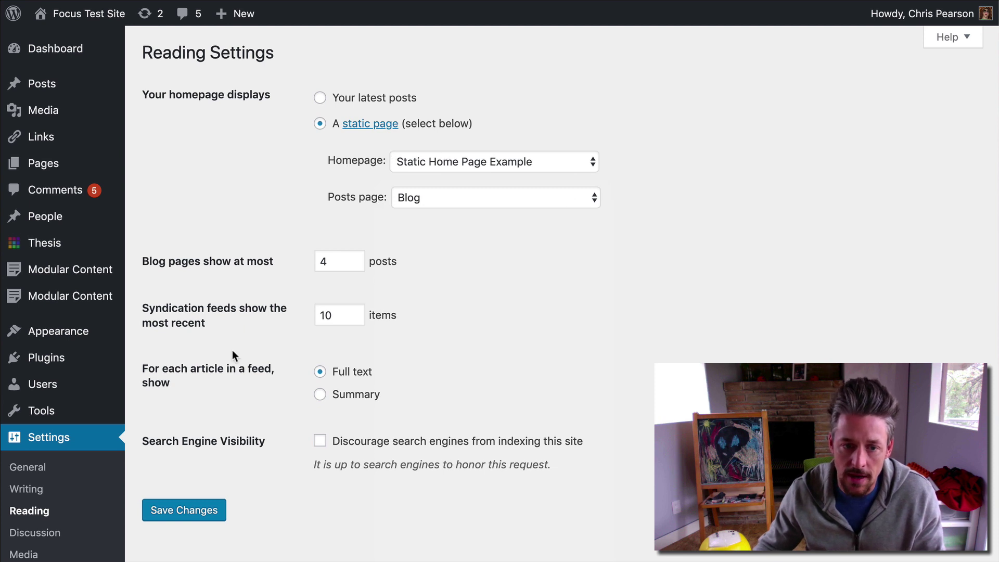
left_click(193, 510)
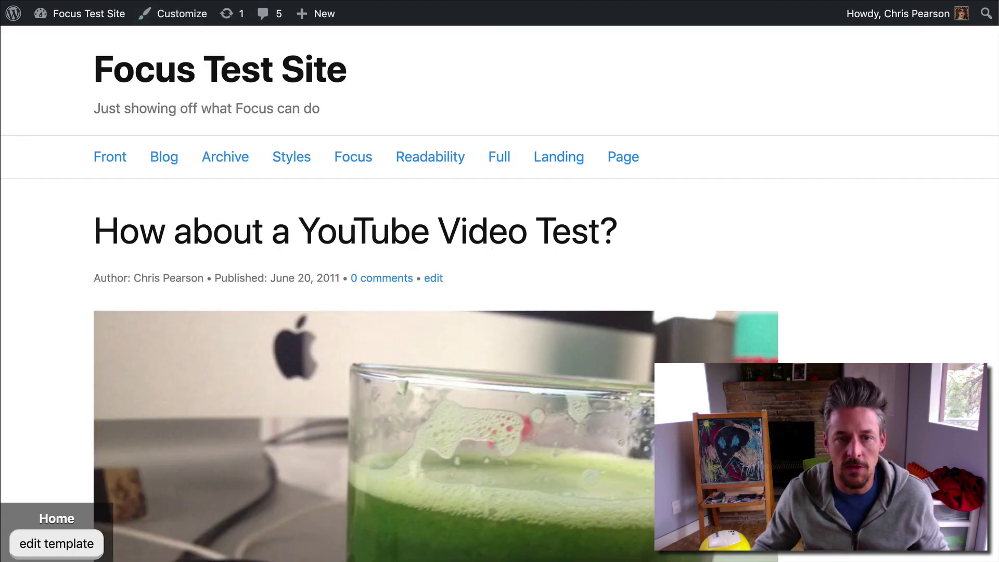
- Reload the site and check the blog page's source for its custom title tag and meta description
key("super+r")
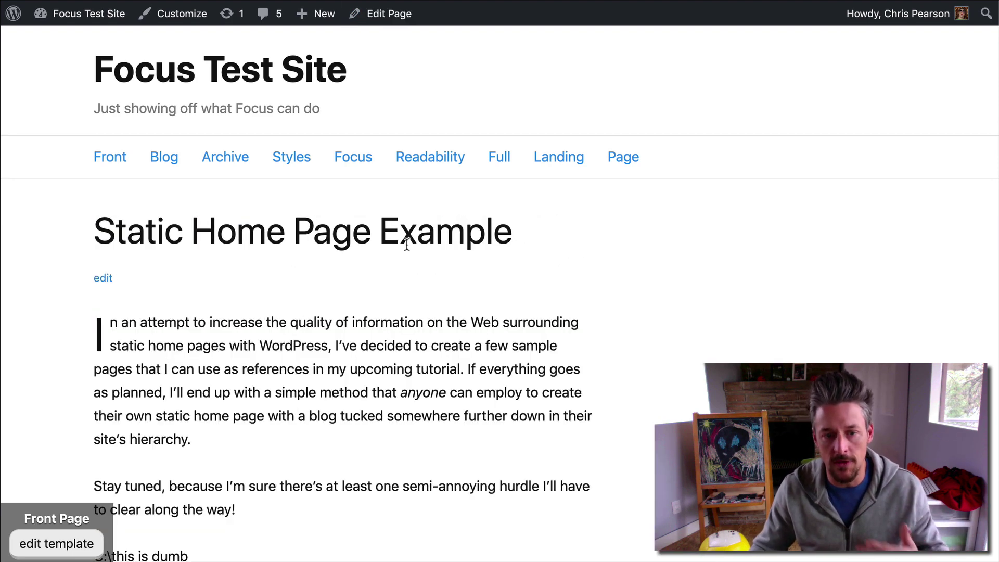
scroll(407, 244, "down", 3)
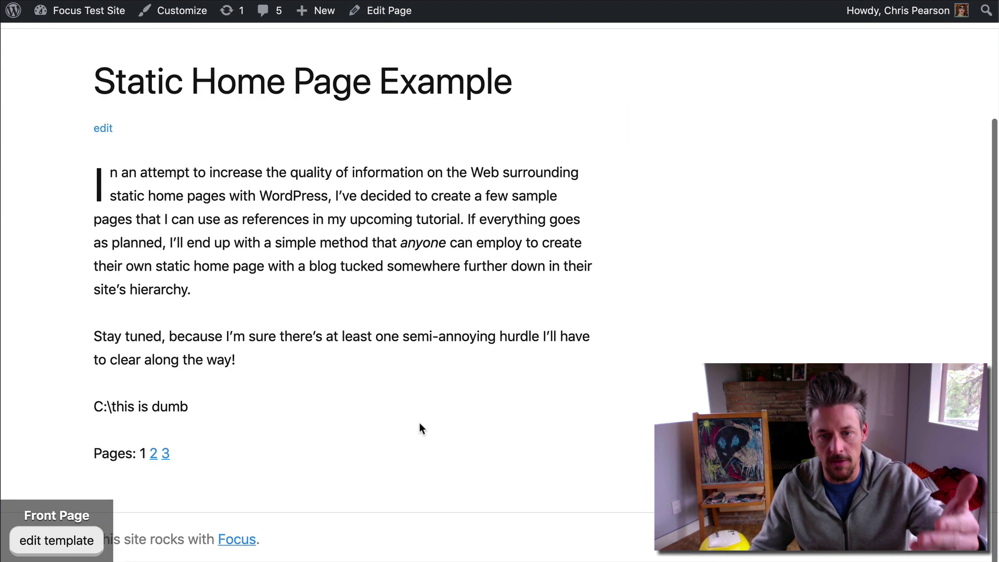
scroll(420, 423, "up", 3)
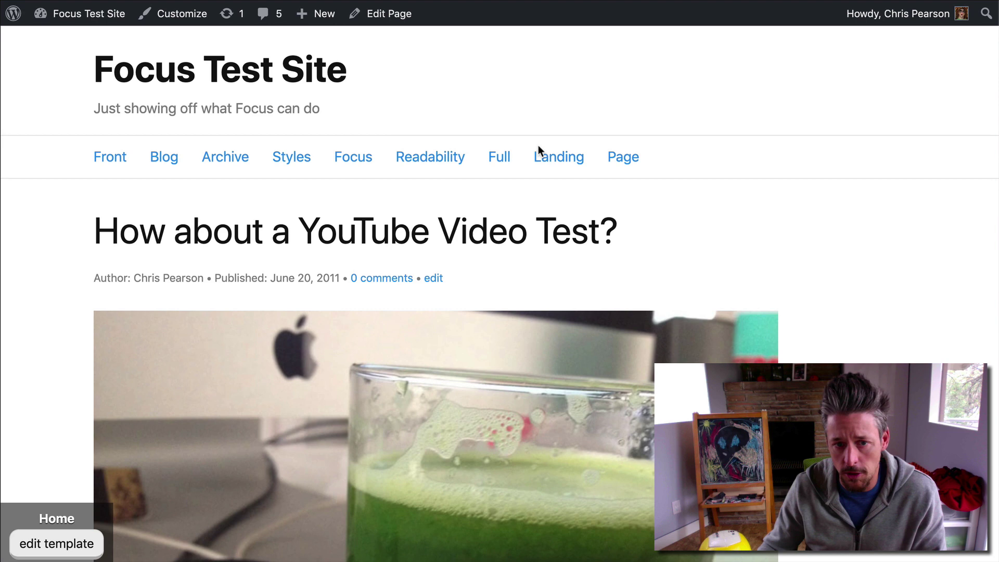
right_click(519, 79)
left_click(570, 208)
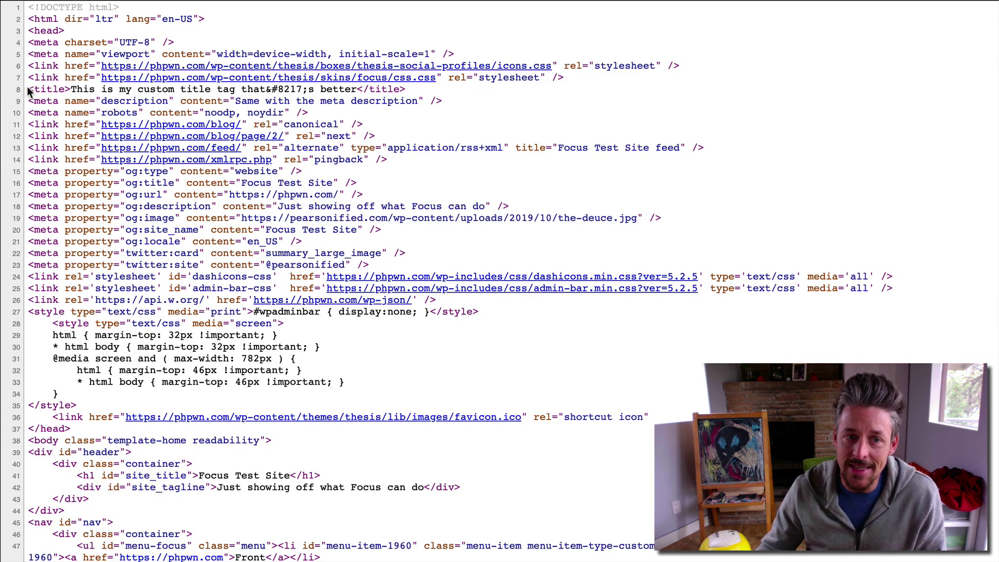
left_click_drag(28, 91, 416, 92)
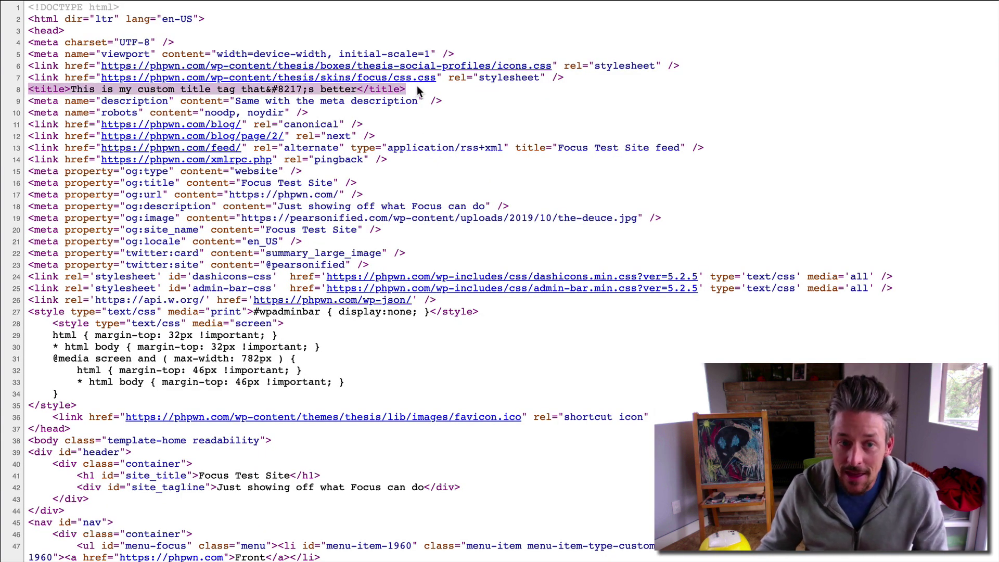
left_click(445, 107)
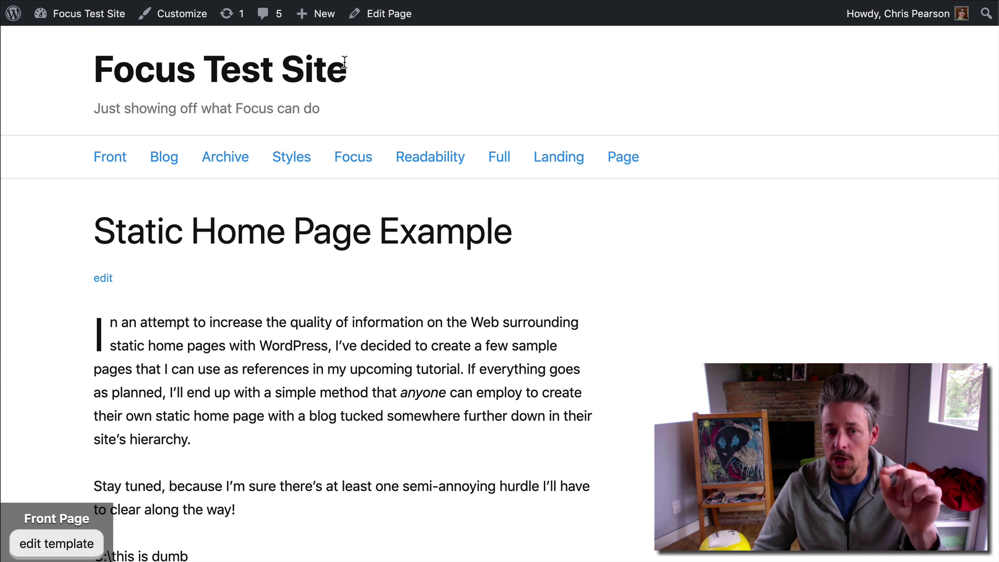
- Return to the front page and highlight its Static Home Page Example title
left_click(395, 16)
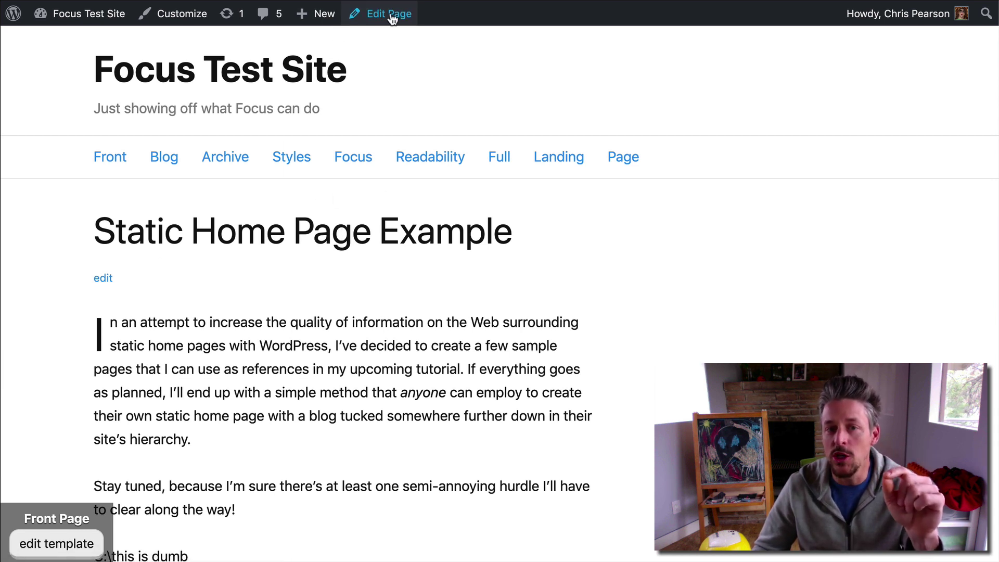
left_click_drag(112, 234, 521, 242)
left_click(521, 242)
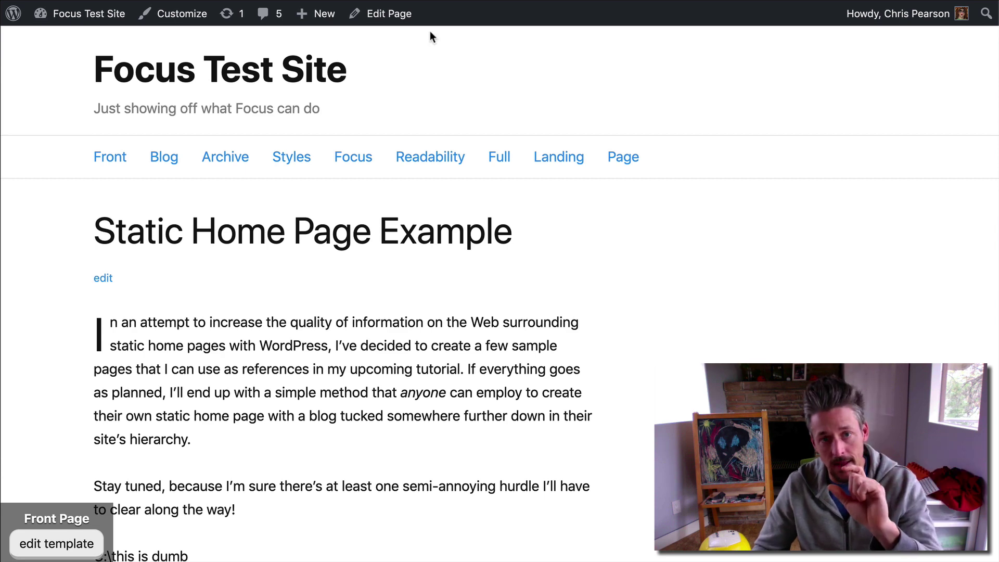
- Give the static home page title tag 'This is my custom static title tag' and meta description 'Same with the dang meta', then update it
left_click(402, 21)
scroll(462, 375, "down", 6)
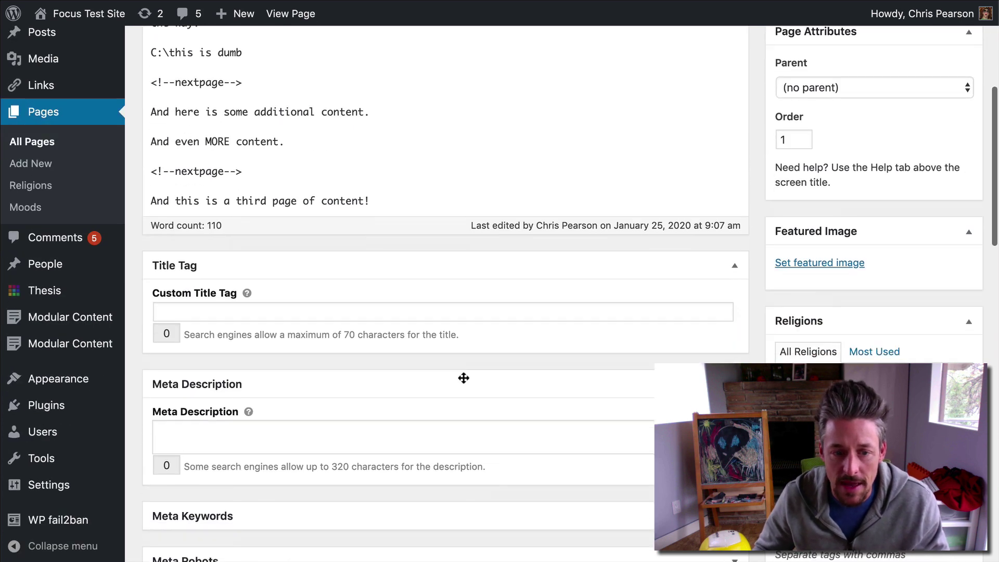
left_click(375, 243)
type("This ")
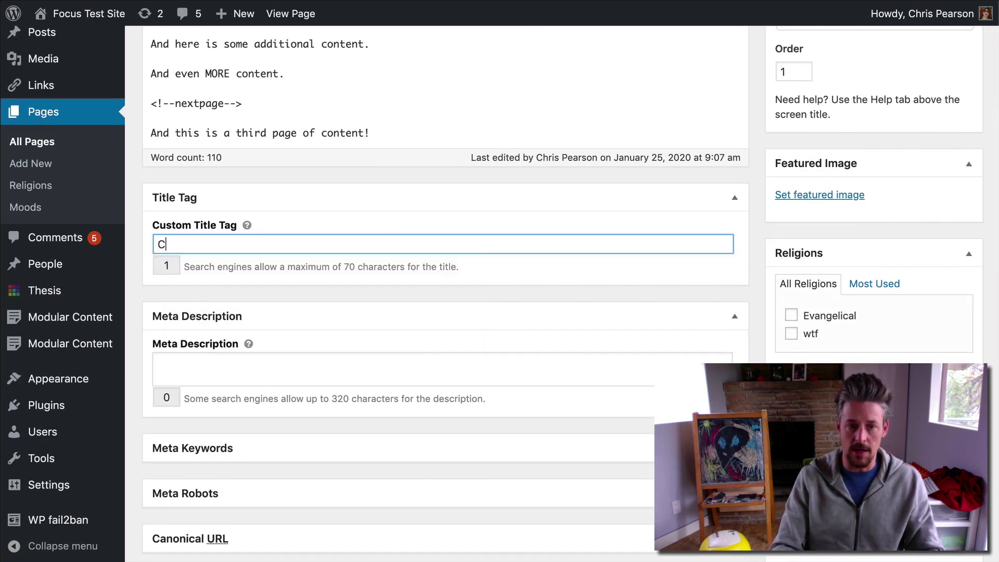
type("is my cus")
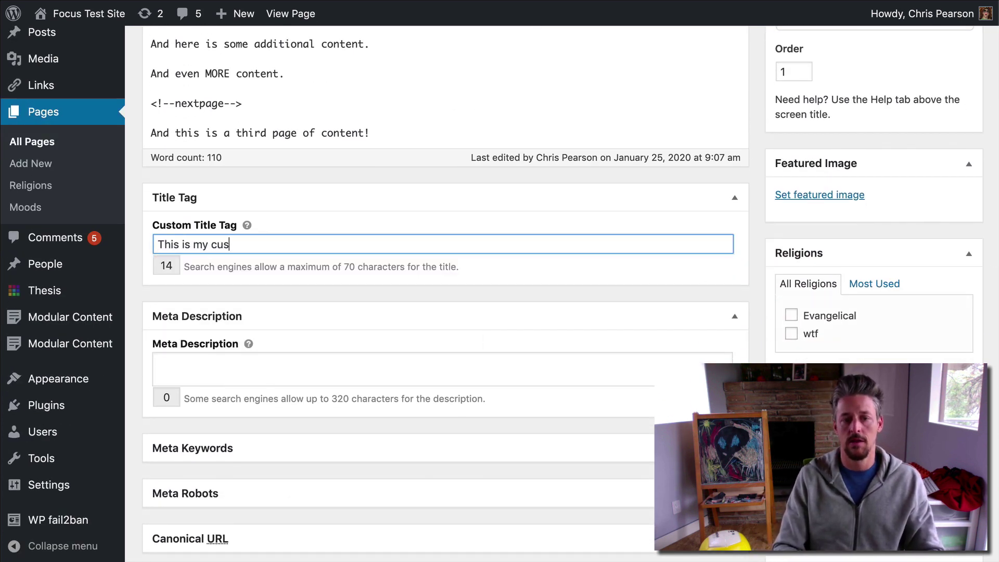
type("tom static title tag")
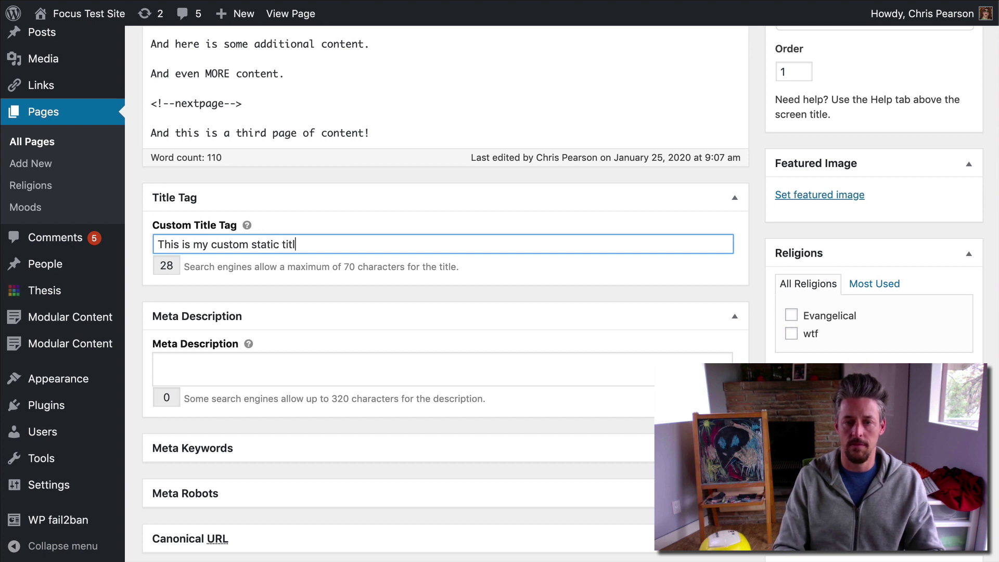
left_click(318, 362)
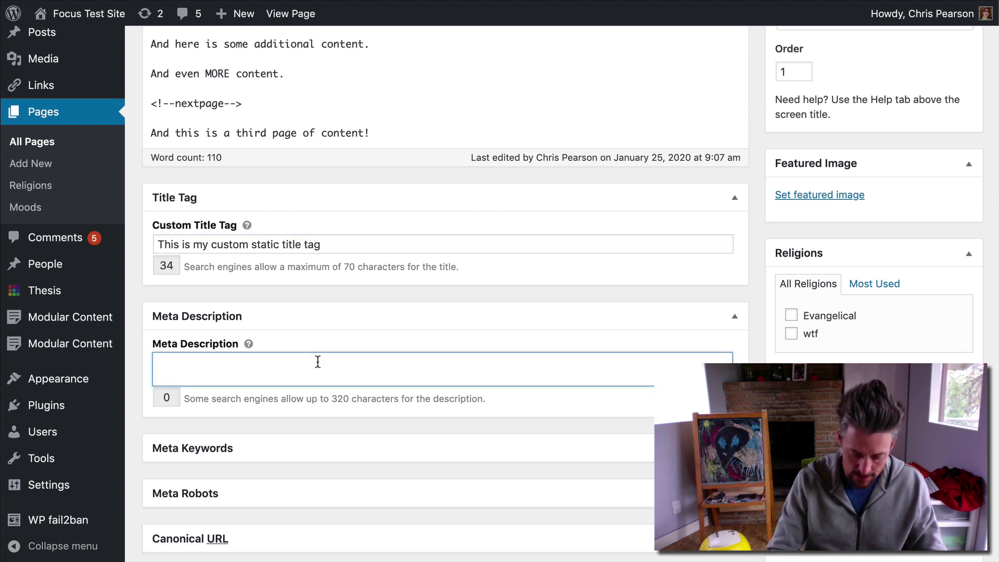
type("Same with")
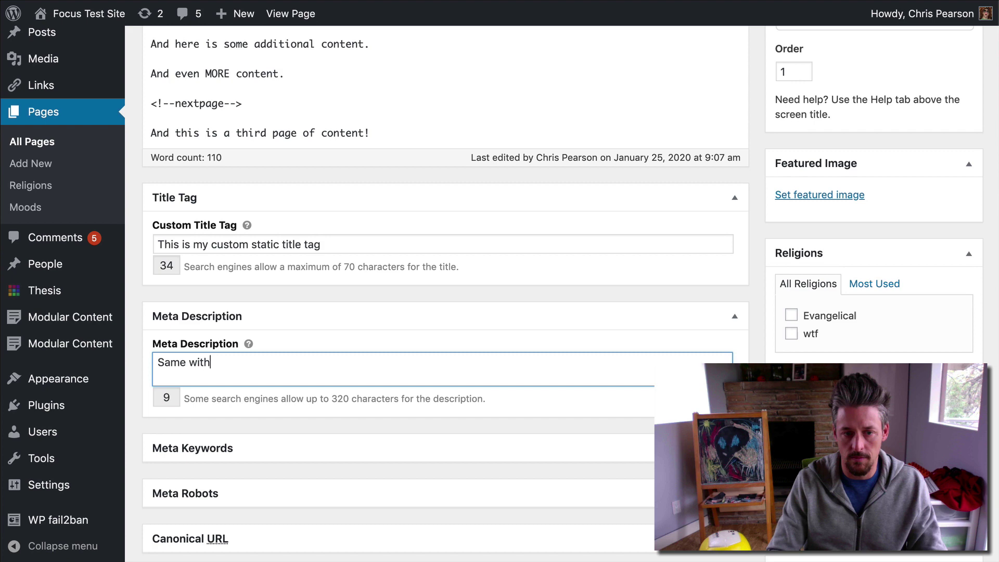
type(" the dang meta")
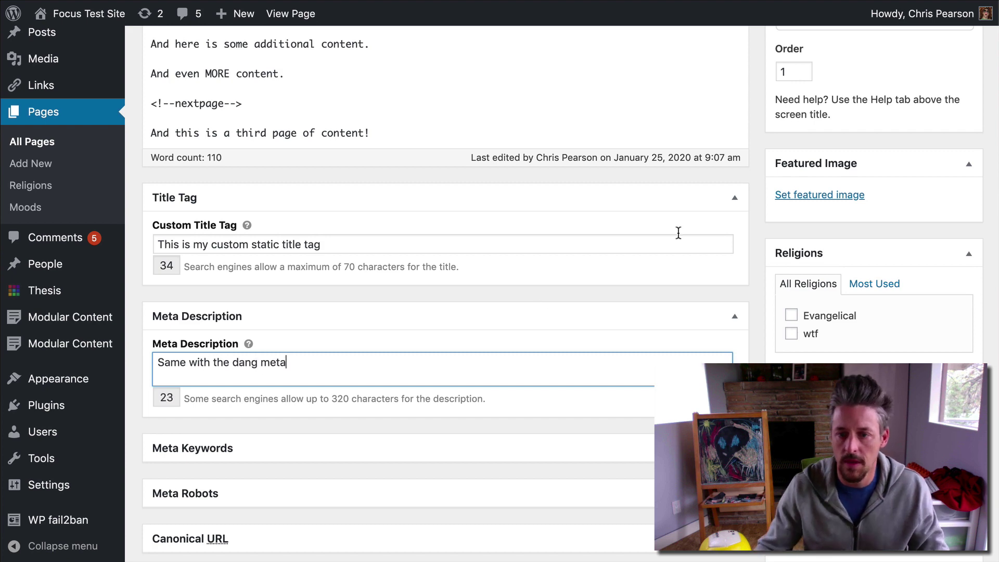
scroll(679, 224, "up", 7)
left_click(934, 280)
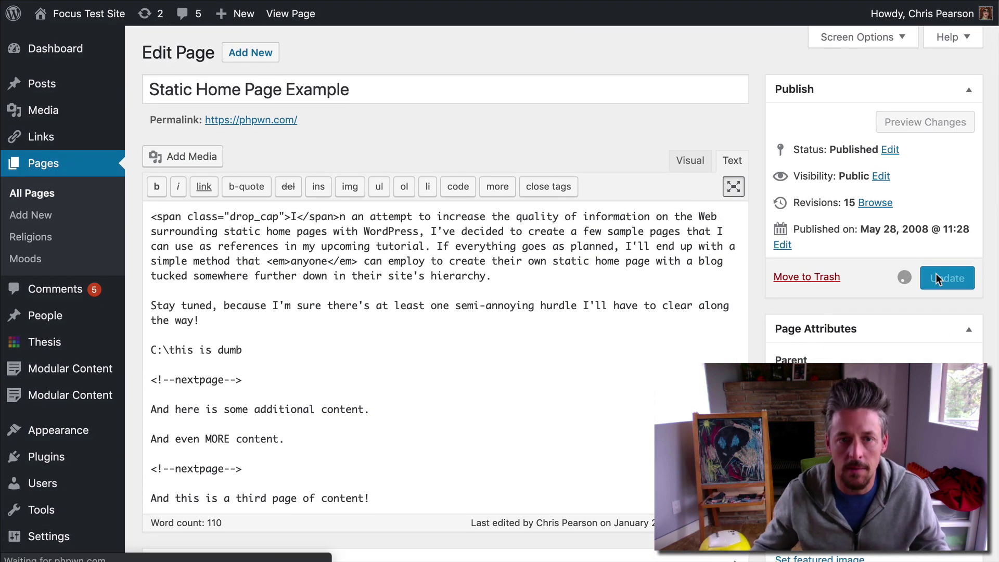
- View the live home page's source and confirm the new custom title and meta description lines
left_click(250, 165)
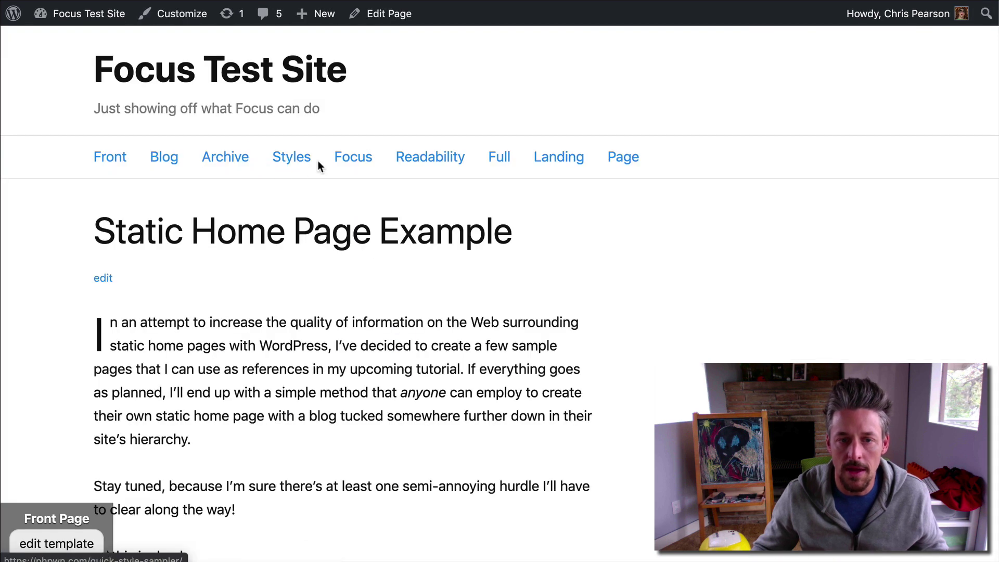
right_click(512, 56)
left_click(622, 194)
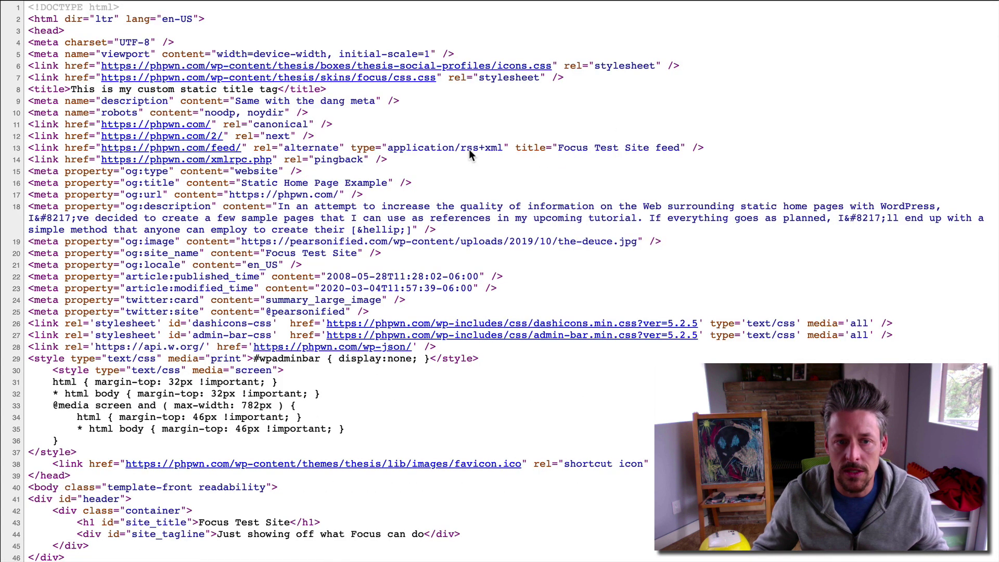
left_click_drag(28, 89, 359, 92)
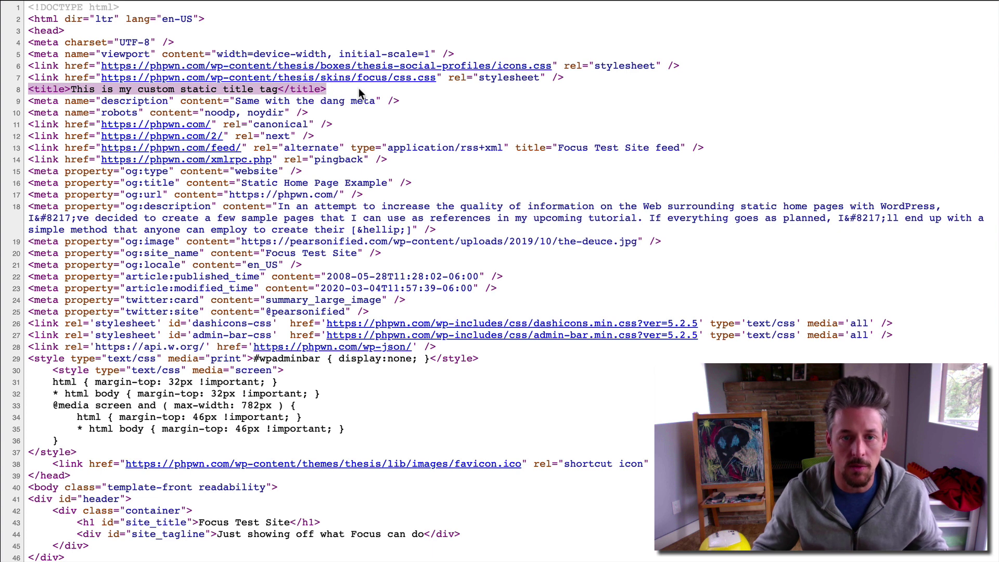
left_click_drag(433, 105, 320, 101)
left_click(299, 101)
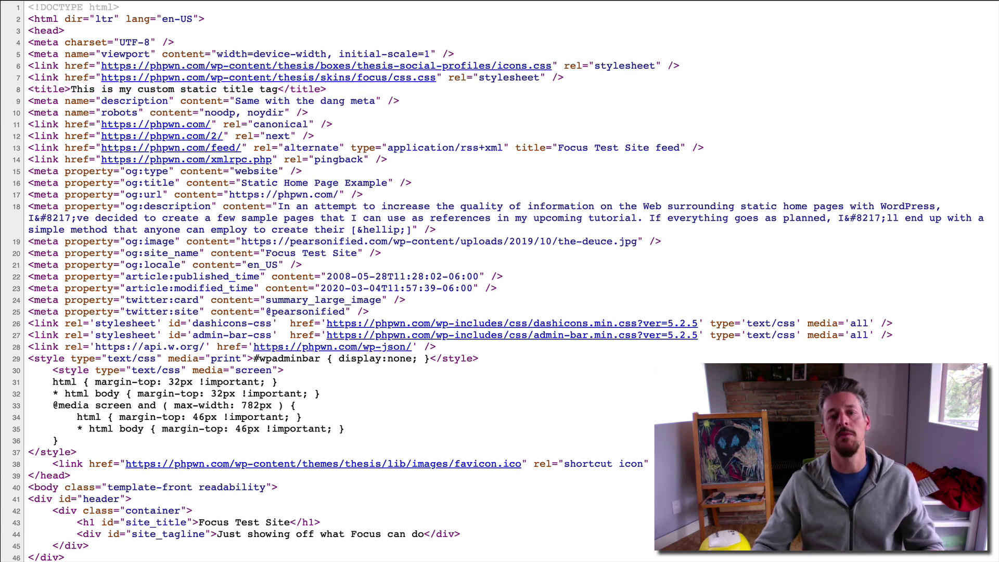
- Close the source tabs to get back to the rendered front page
key("super+w")
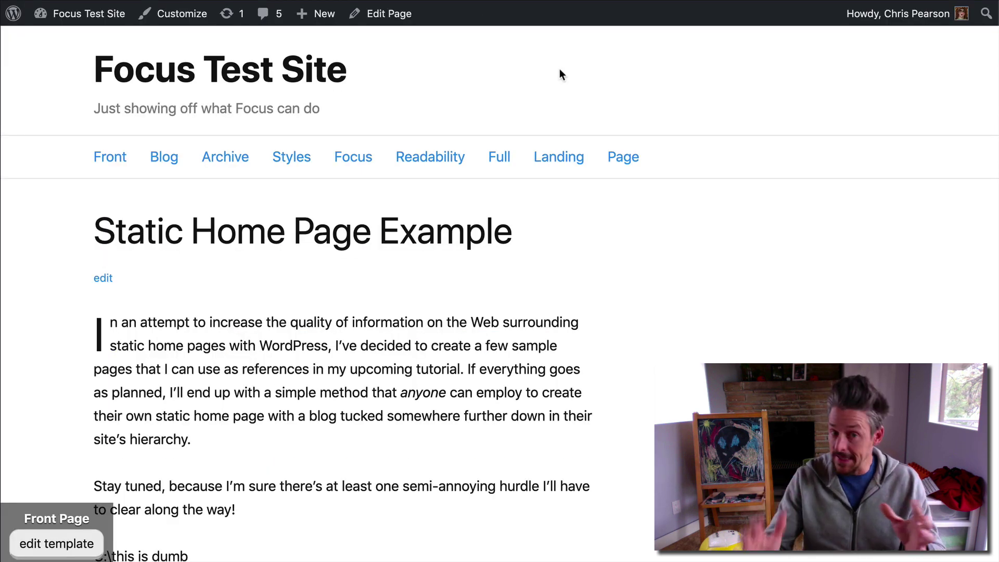
key("super+w")
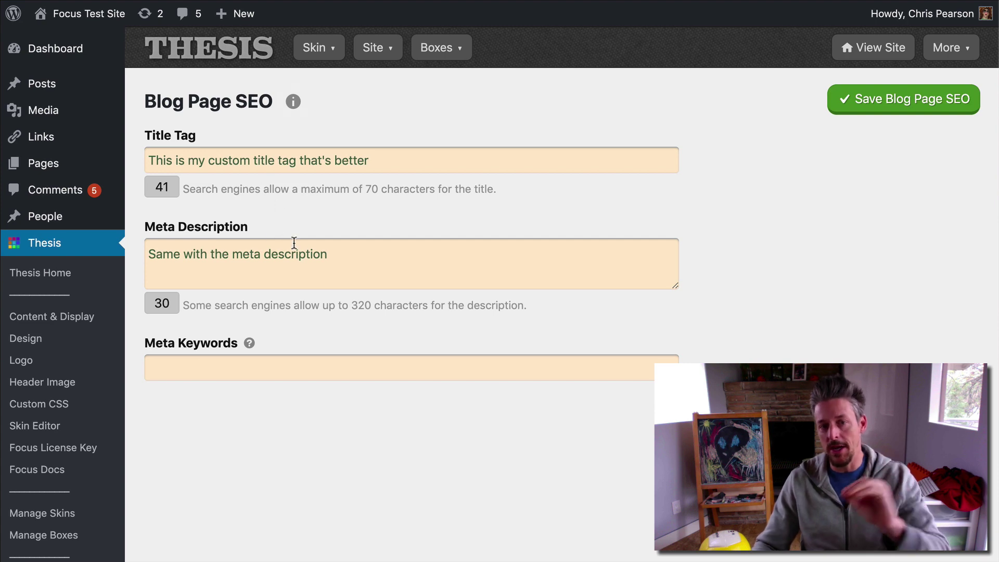
key("super+w")
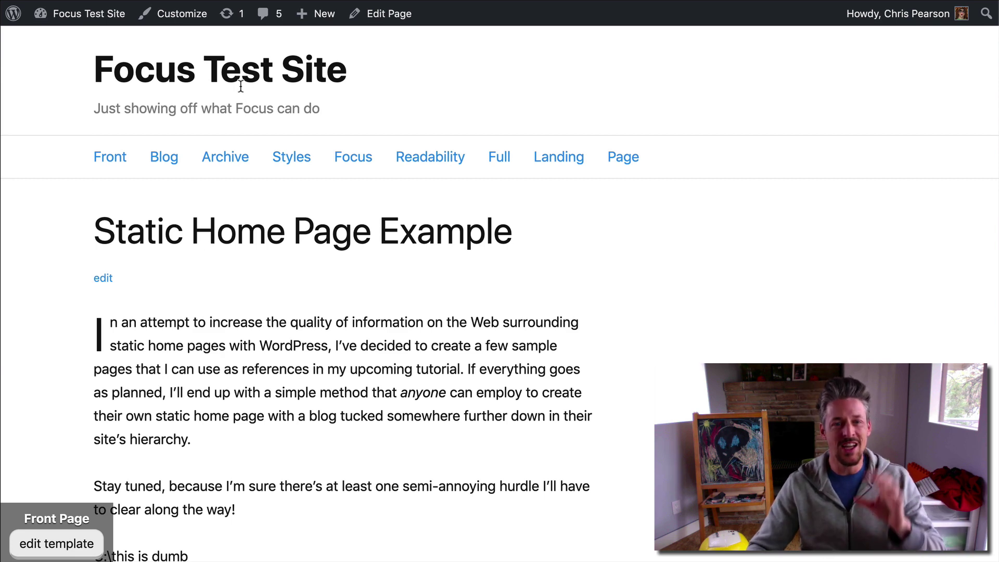
- Reopen the Static Home Page Example editor and scroll through its saved title tag and meta description
mouse_move(318, 14)
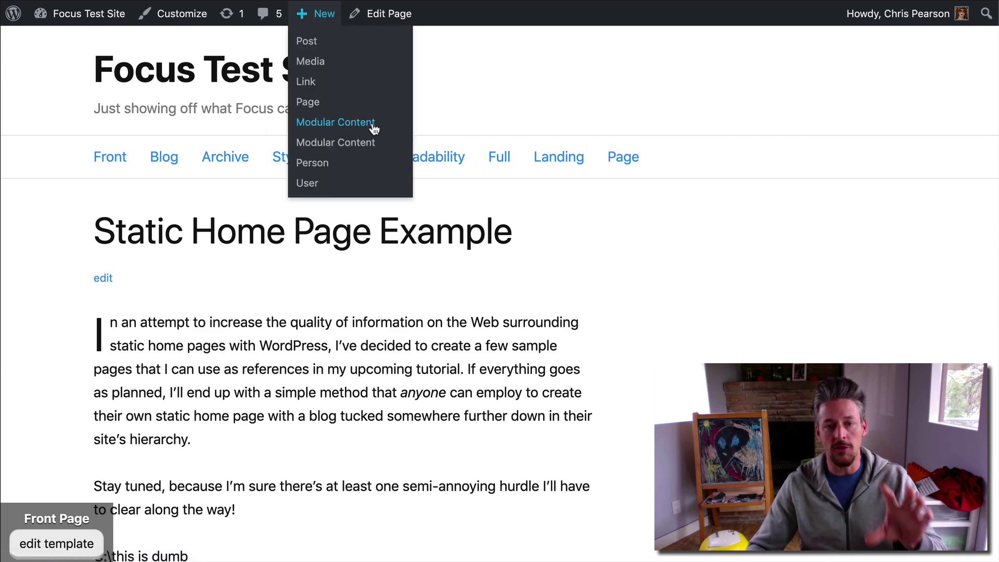
left_click(390, 13)
scroll(323, 440, "down", 2)
scroll(307, 442, "down", 5)
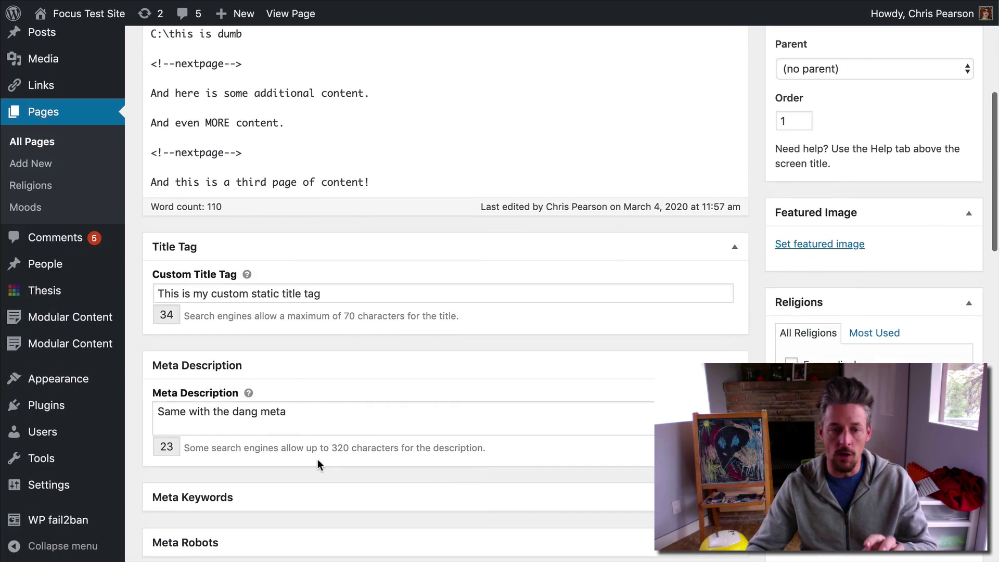
scroll(390, 395, "up", 6)
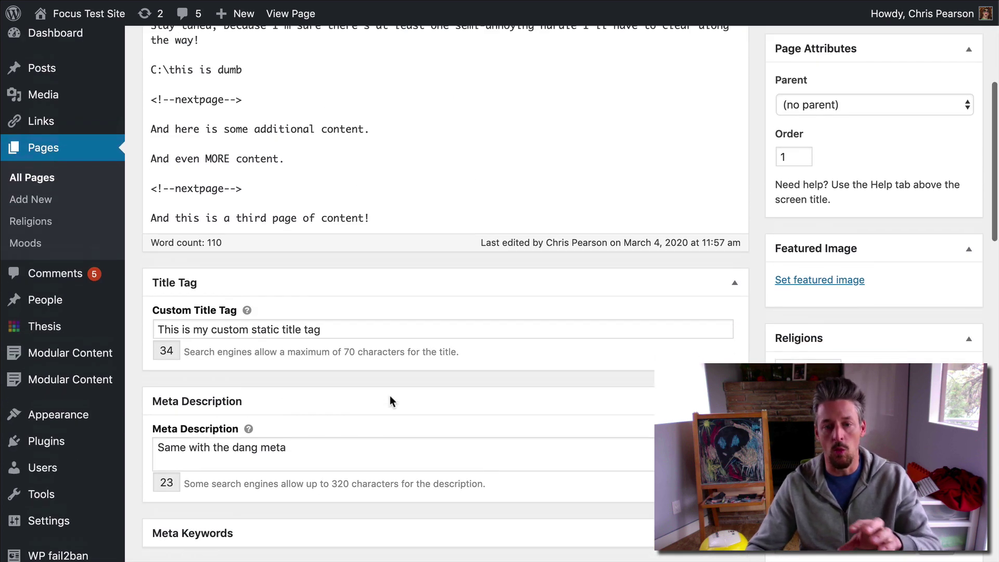